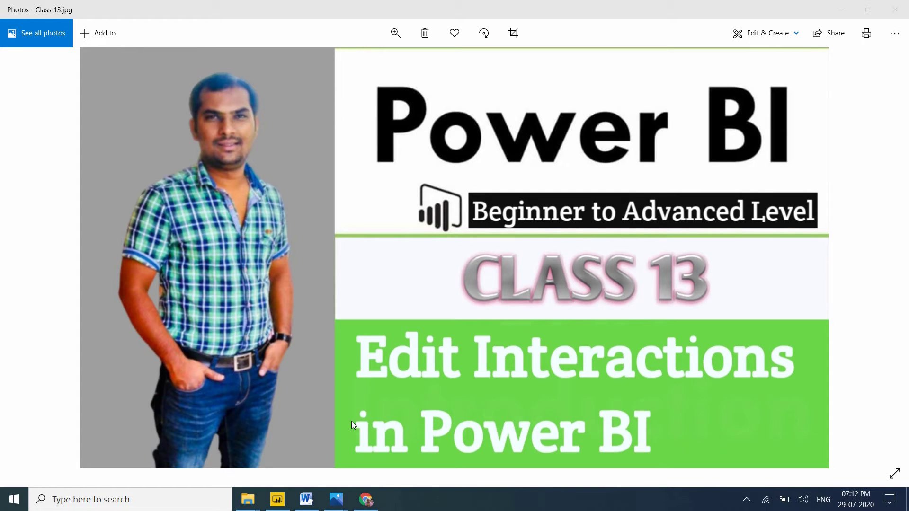
Bring the Class 13 Word document listing the edit-interactions topics to the front
{"action": "mouse_move", "coordinate": [306, 500]}
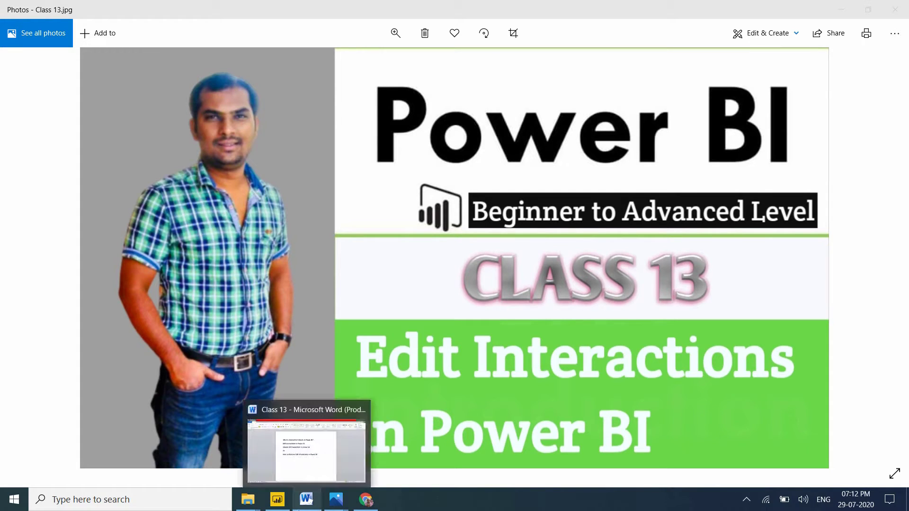
{"action": "left_click", "coordinate": [337, 454]}
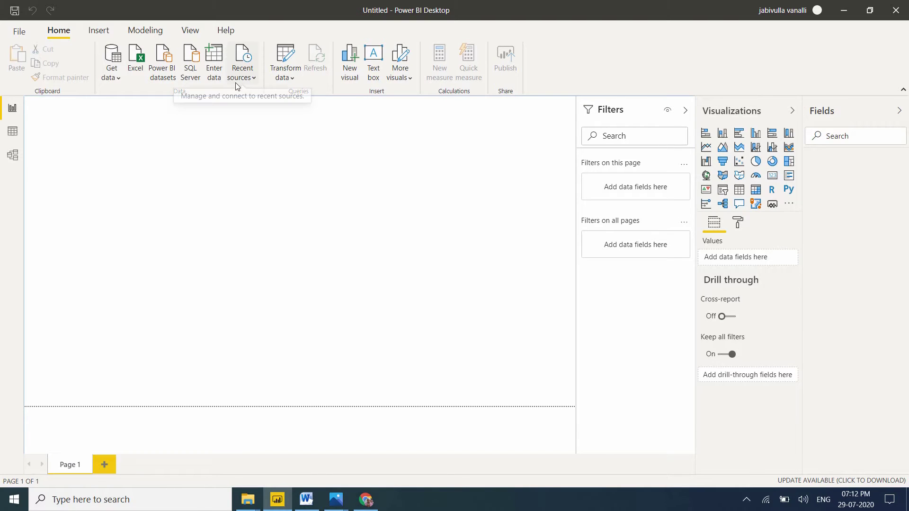
Connect to the recently used SQL Server source to list its databases in the Navigator
{"action": "left_click", "coordinate": [241, 78]}
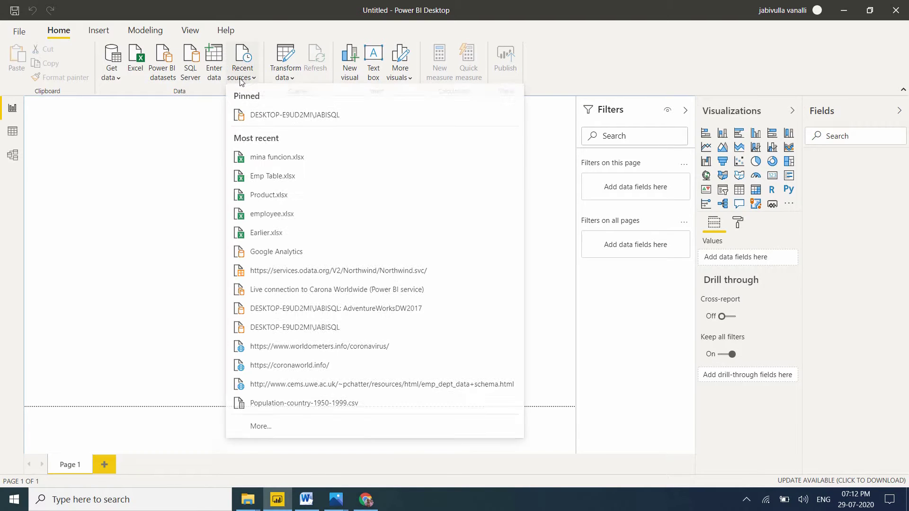
{"action": "left_click", "coordinate": [276, 115]}
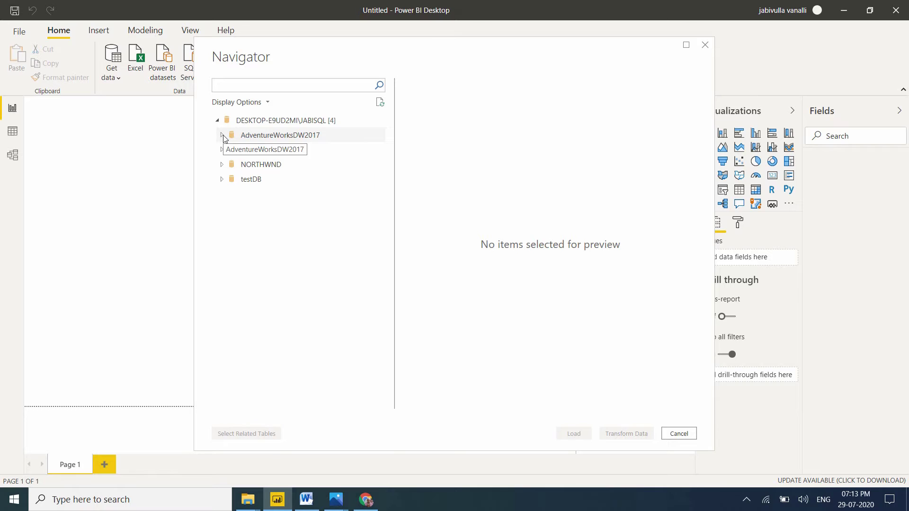
Select DimCustomer, DimDate, DimGeography and FactInternetSales from AdventureWorksDW2017 and load them
{"action": "left_click", "coordinate": [223, 136]}
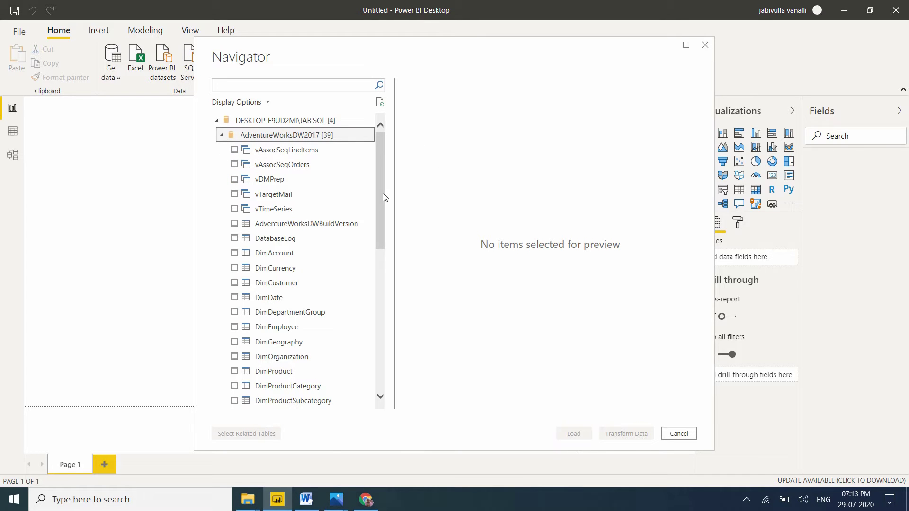
{"action": "mouse_move", "coordinate": [384, 197]}
{"action": "left_mouse_down"}
{"action": "mouse_move", "coordinate": [385, 238]}
{"action": "mouse_move", "coordinate": [384, 195]}
{"action": "mouse_move", "coordinate": [383, 215]}
{"action": "left_mouse_up"}
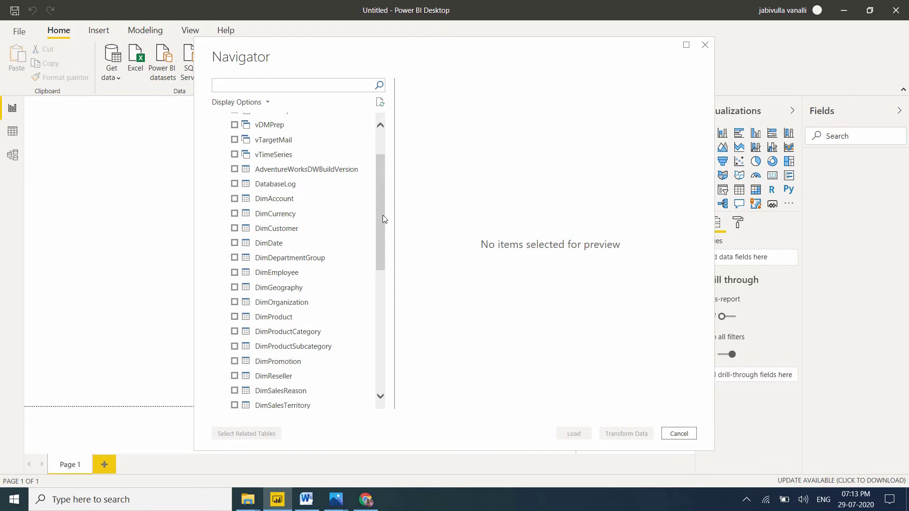
{"action": "left_click", "coordinate": [235, 229]}
{"action": "left_click", "coordinate": [235, 242]}
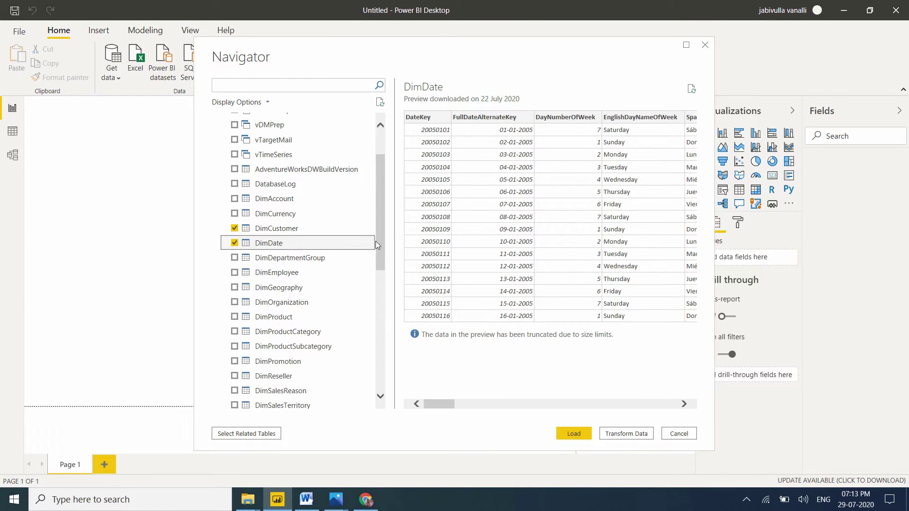
{"action": "left_click", "coordinate": [235, 289]}
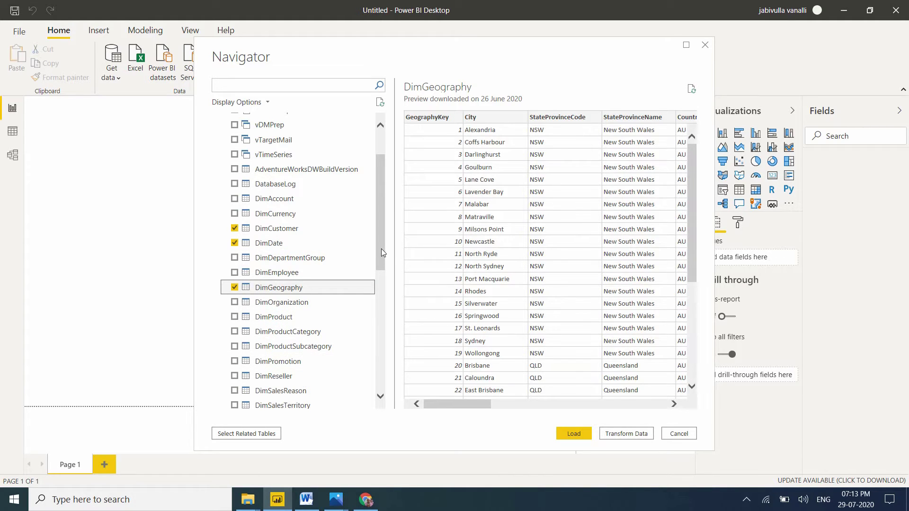
{"action": "left_click_drag", "start_coordinate": [382, 250], "coordinate": [384, 317]}
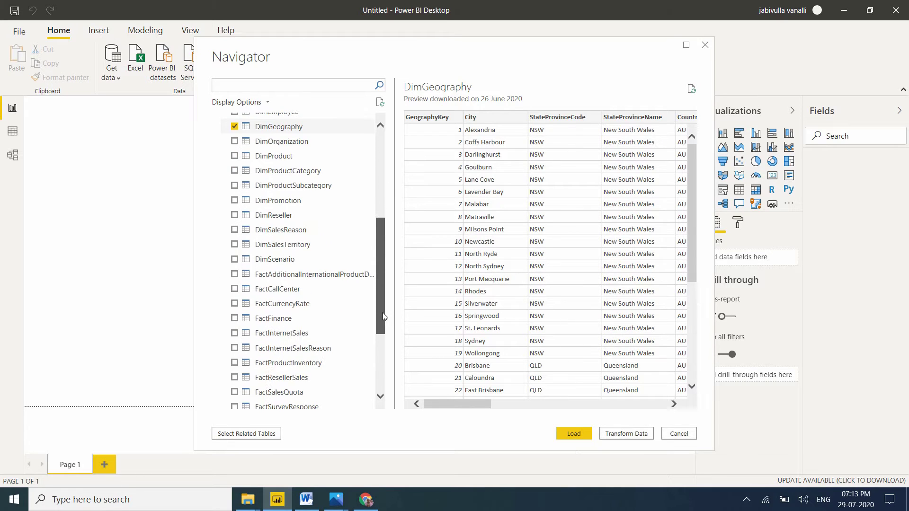
{"action": "left_click", "coordinate": [236, 334]}
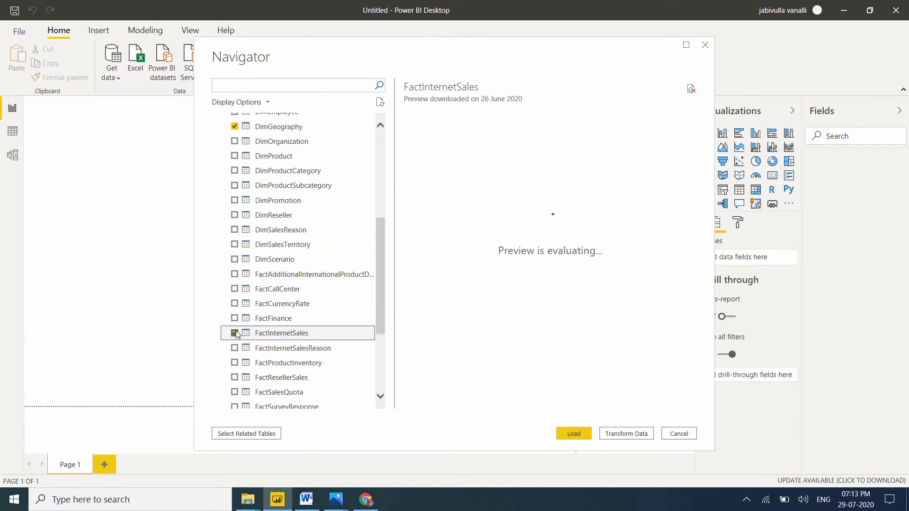
{"action": "left_click", "coordinate": [572, 434]}
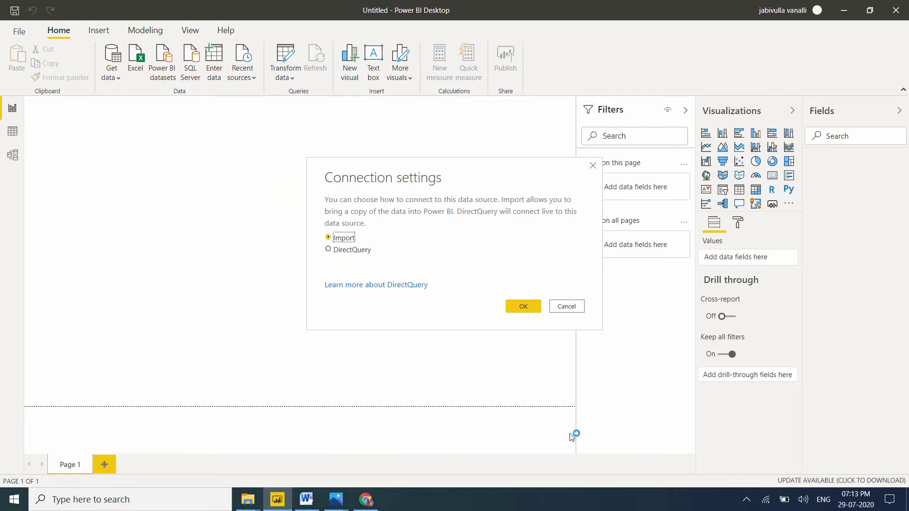
Keep Import mode and confirm loading the four tables
{"action": "left_click", "coordinate": [524, 307]}
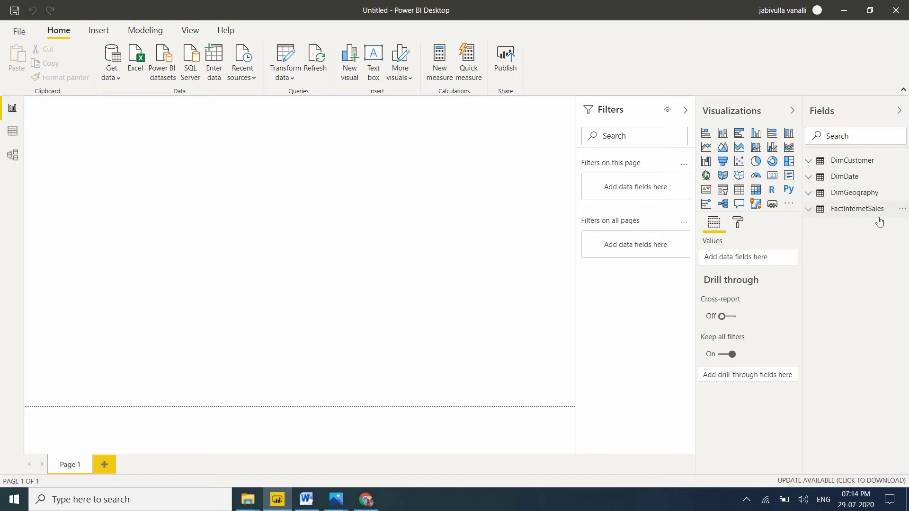
Build a column chart of SalesAmount with CalendarYear on the axis, enlarged at the top-left
{"action": "left_click", "coordinate": [810, 179]}
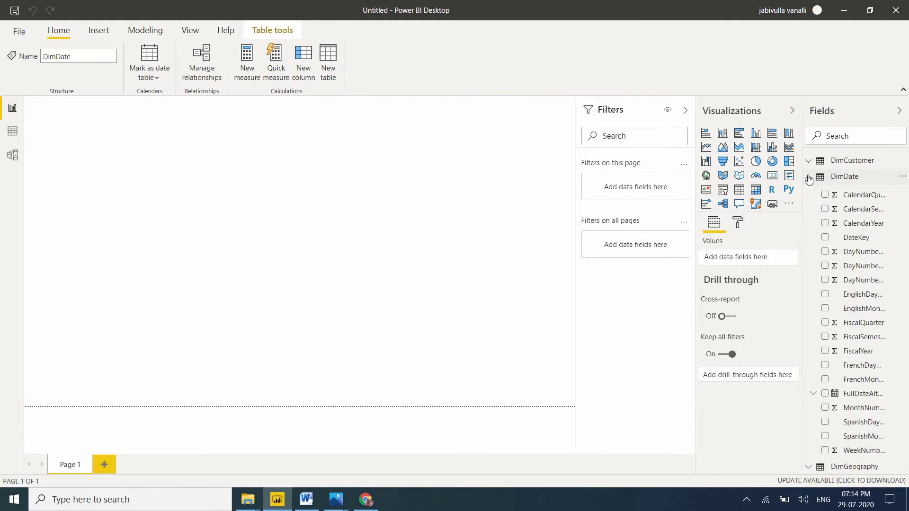
{"action": "left_click", "coordinate": [825, 225]}
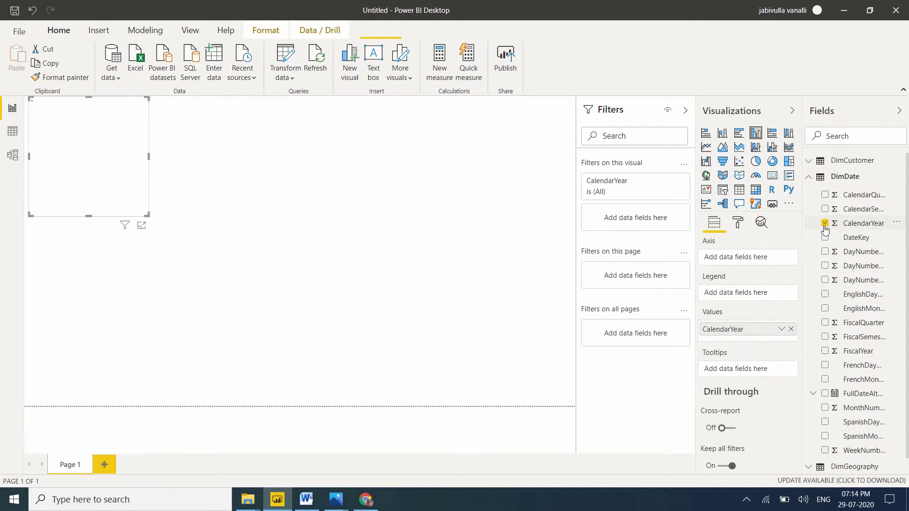
{"action": "left_click", "coordinate": [810, 178]}
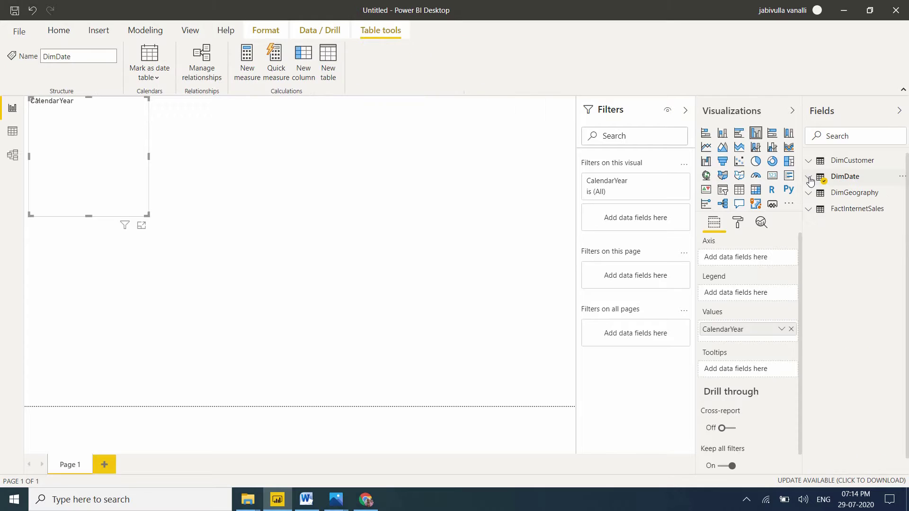
{"action": "left_click", "coordinate": [815, 211]}
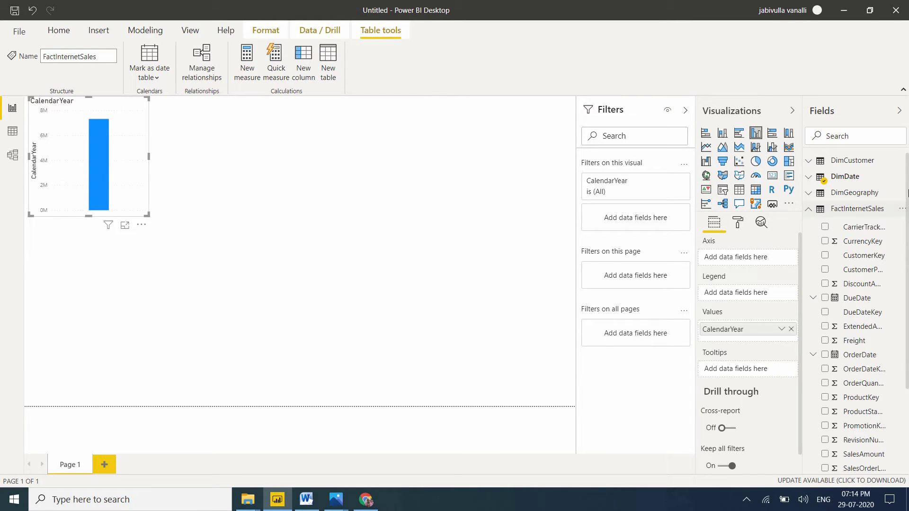
{"action": "scroll", "coordinate": [852, 308], "scroll_direction": "down", "scroll_amount": 3}
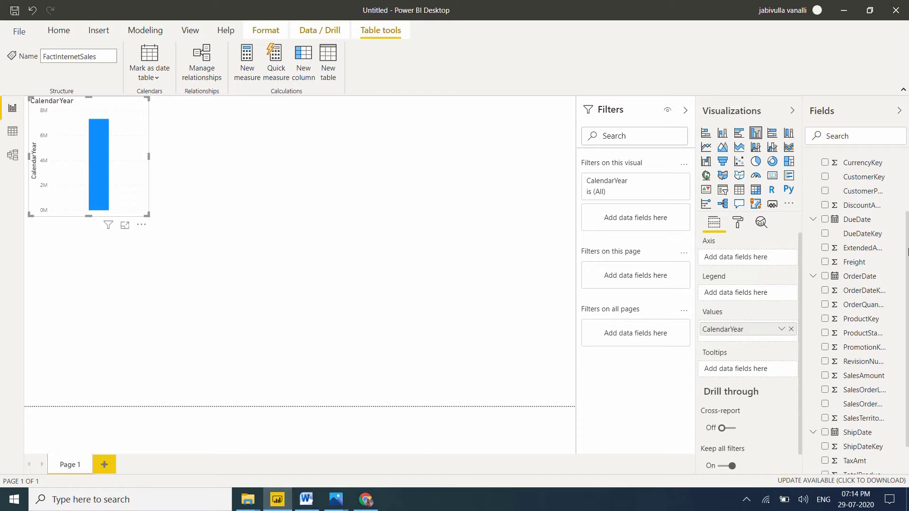
{"action": "left_click", "coordinate": [825, 376]}
{"action": "scroll", "coordinate": [907, 411], "scroll_direction": "up", "scroll_amount": 3}
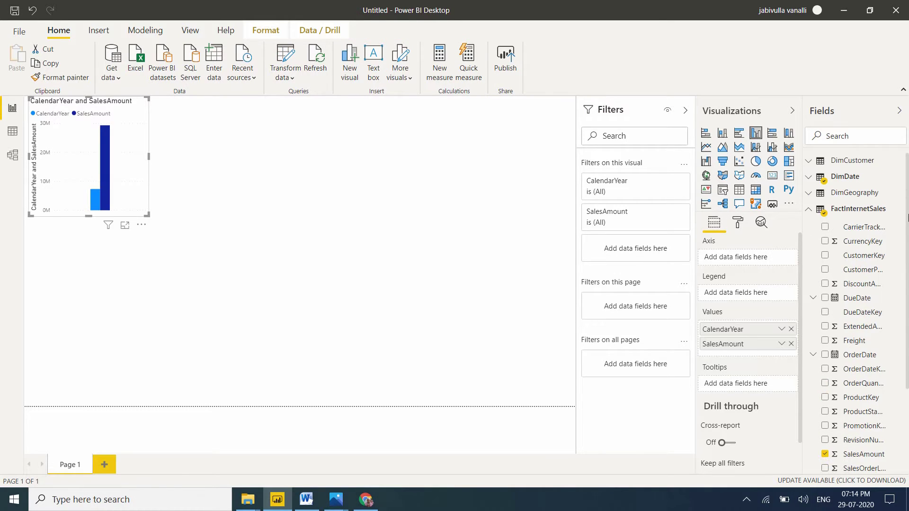
{"action": "left_click", "coordinate": [811, 209]}
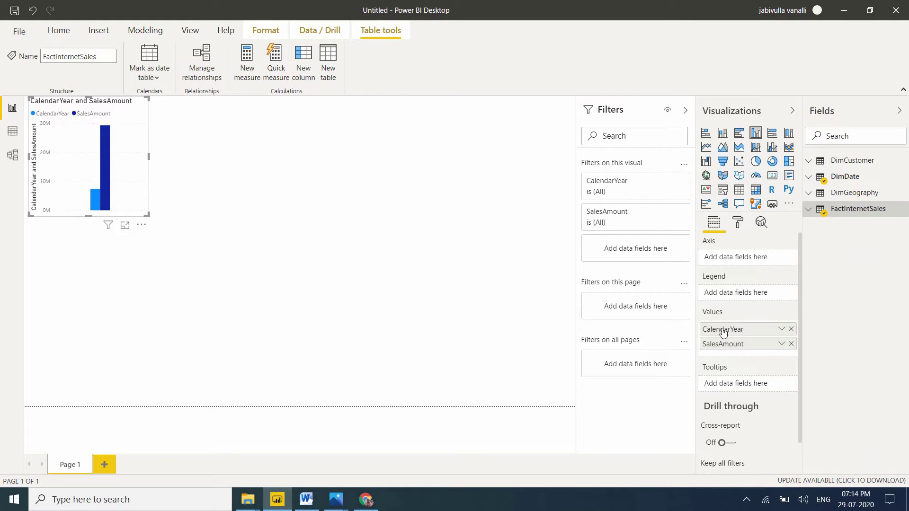
{"action": "left_click_drag", "start_coordinate": [723, 331], "coordinate": [723, 260]}
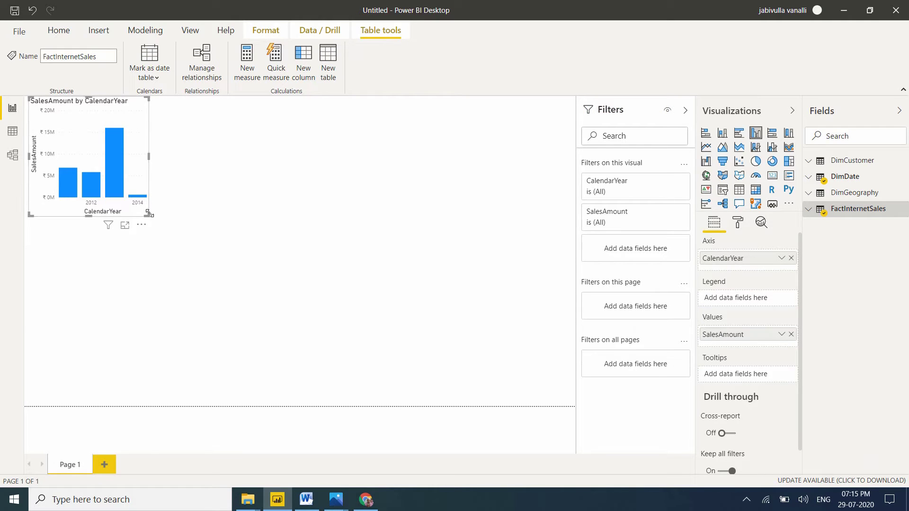
{"action": "left_click_drag", "start_coordinate": [148, 214], "coordinate": [186, 238]}
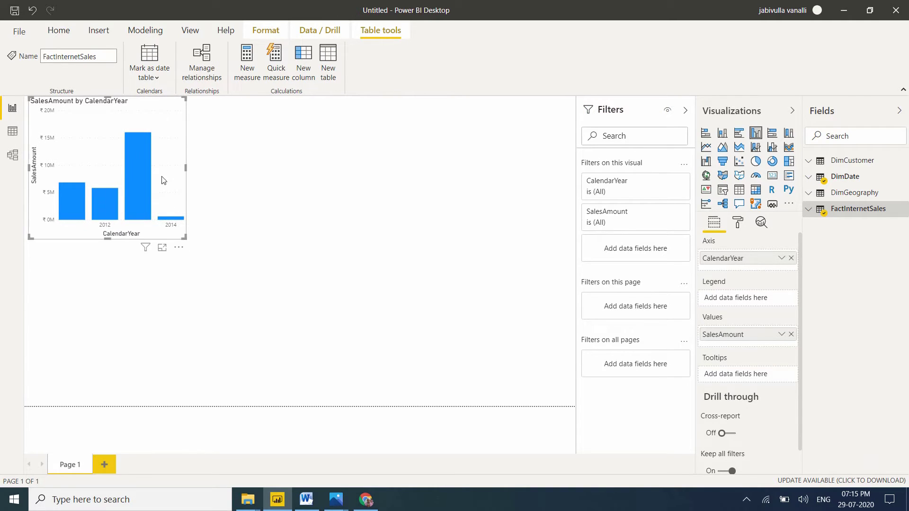
{"action": "left_click_drag", "start_coordinate": [162, 180], "coordinate": [158, 177]}
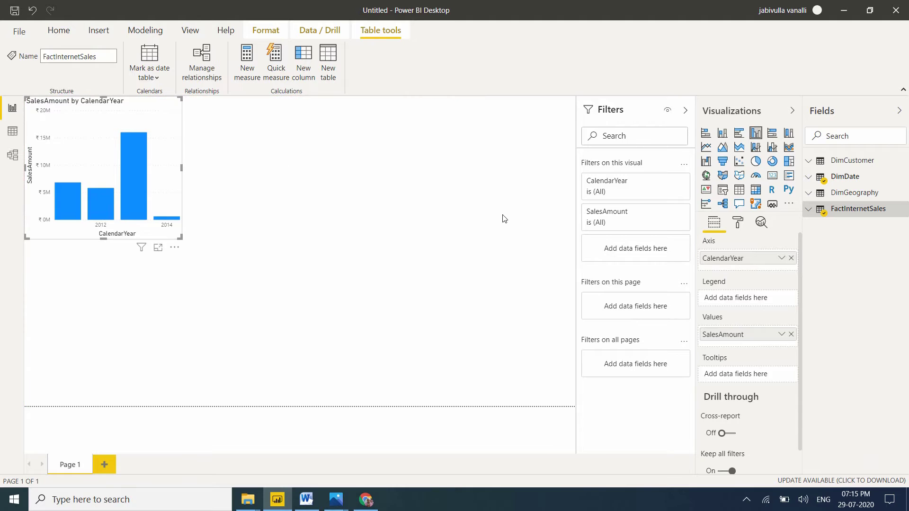
Create a map of SalesAmount by EnglishCountryRegionName, then convert it to a table
{"action": "left_click", "coordinate": [260, 169]}
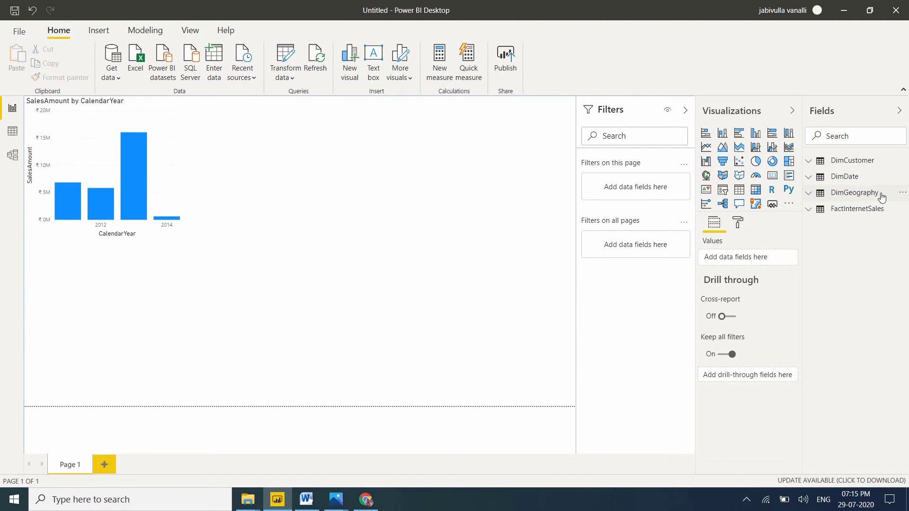
{"action": "left_click", "coordinate": [841, 198]}
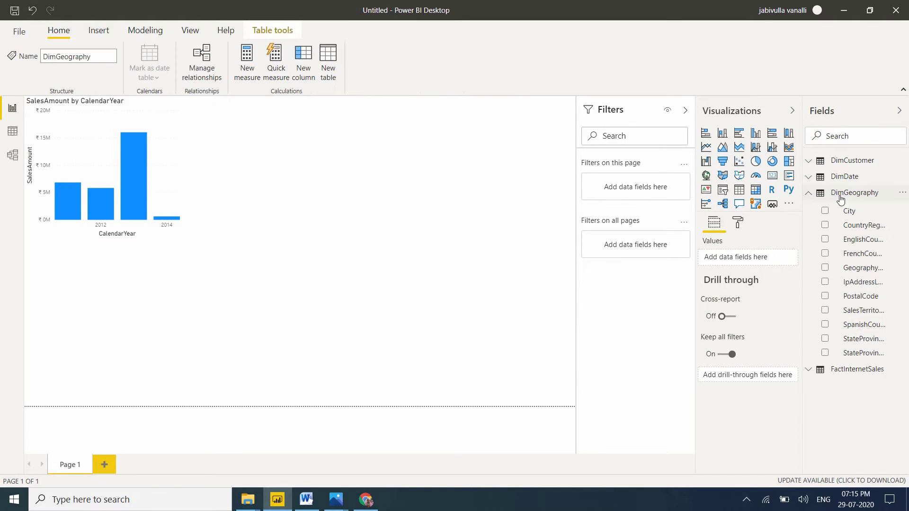
{"action": "left_click", "coordinate": [825, 240]}
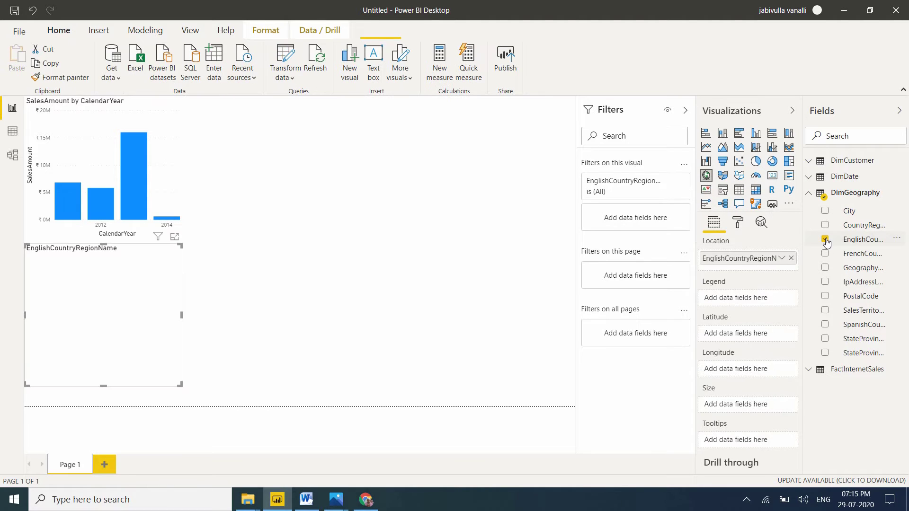
{"action": "left_click", "coordinate": [809, 192]}
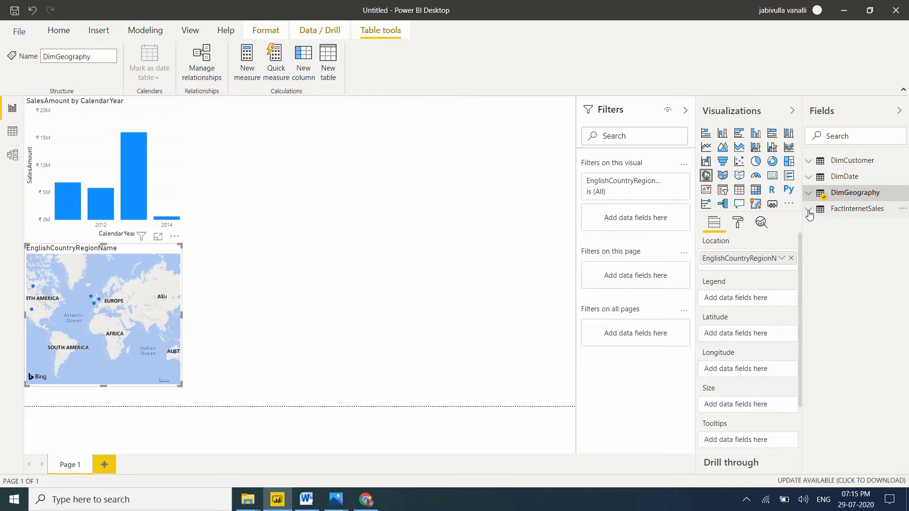
{"action": "left_click", "coordinate": [809, 210]}
{"action": "scroll", "coordinate": [900, 222], "scroll_direction": "down", "scroll_amount": 3}
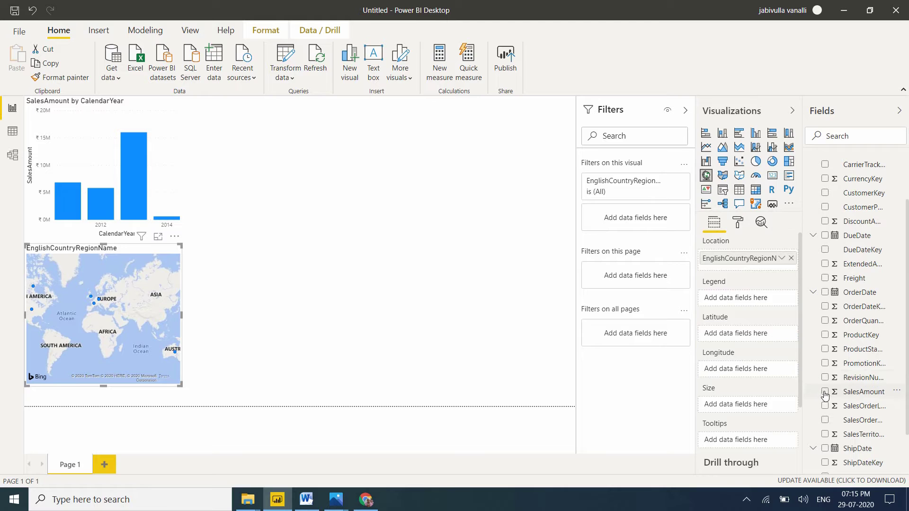
{"action": "left_click", "coordinate": [826, 393]}
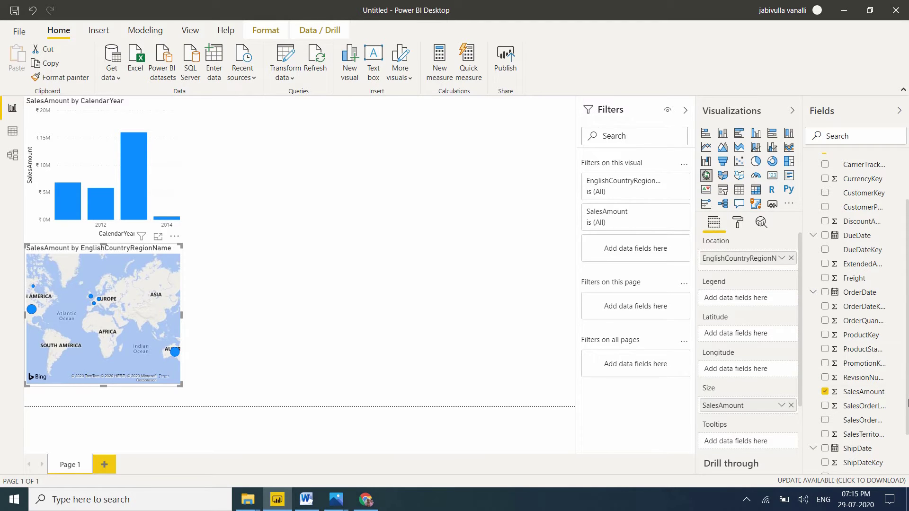
{"action": "left_click_drag", "start_coordinate": [908, 403], "coordinate": [908, 281]}
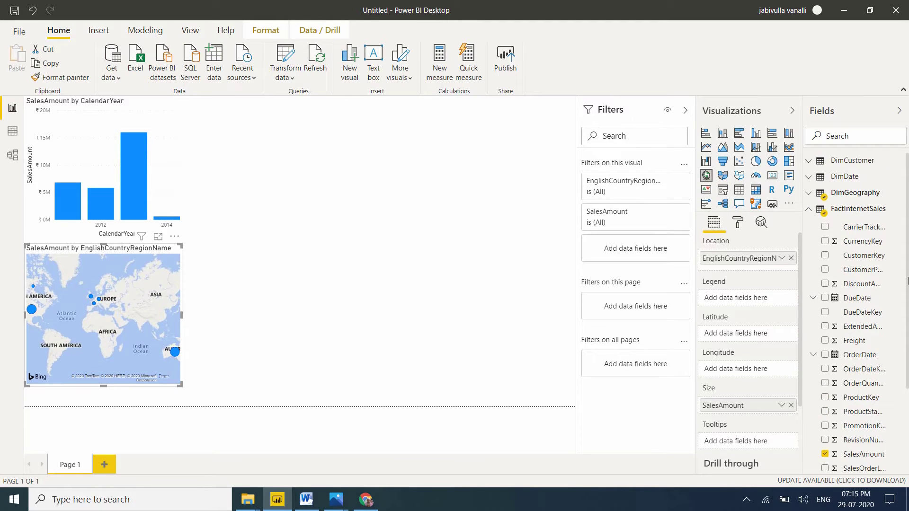
{"action": "left_click", "coordinate": [811, 214]}
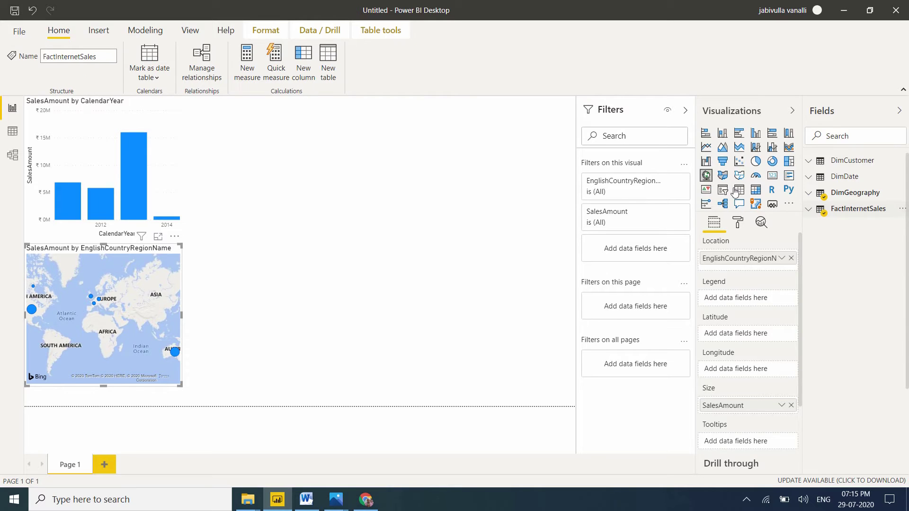
{"action": "left_click", "coordinate": [735, 191]}
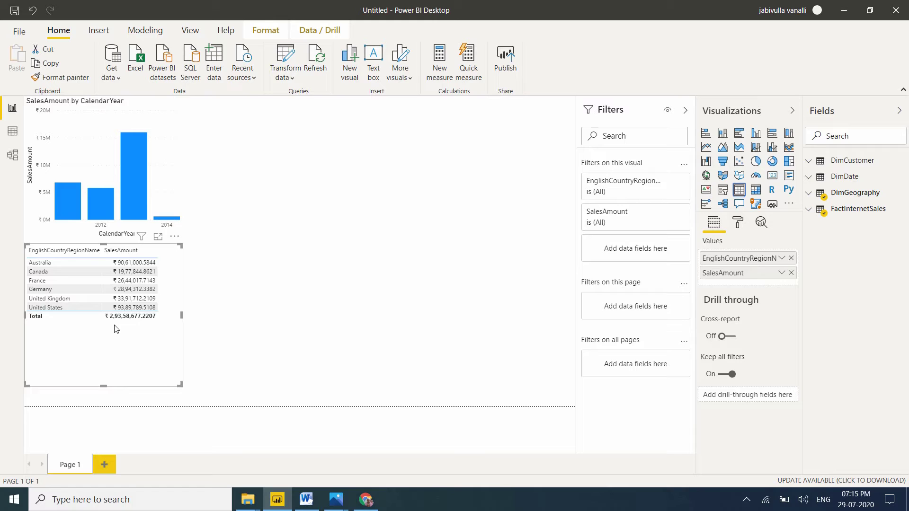
Move the country table to the top middle and add SalesAmount as a new visual below the chart
{"action": "left_click_drag", "start_coordinate": [117, 329], "coordinate": [384, 189]}
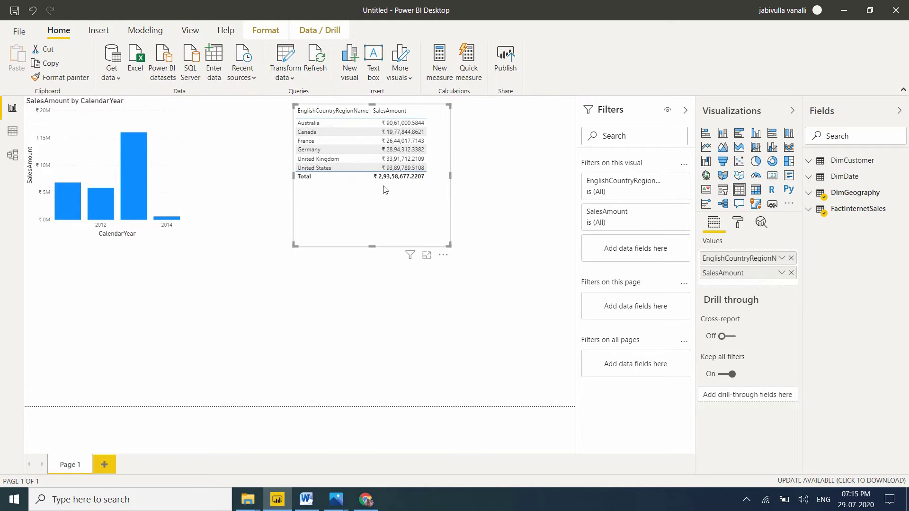
{"action": "left_click", "coordinate": [810, 211]}
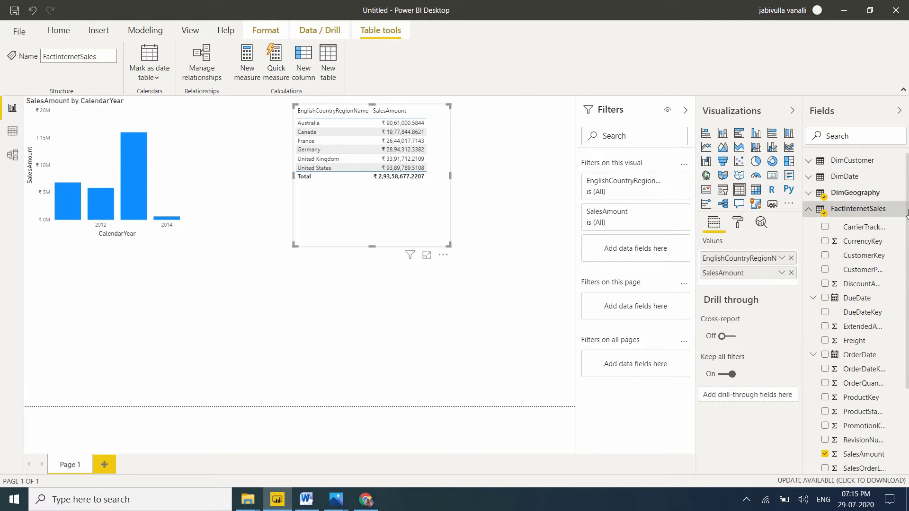
{"action": "scroll", "coordinate": [907, 217], "scroll_direction": "down", "scroll_amount": 3}
{"action": "left_click", "coordinate": [814, 398]}
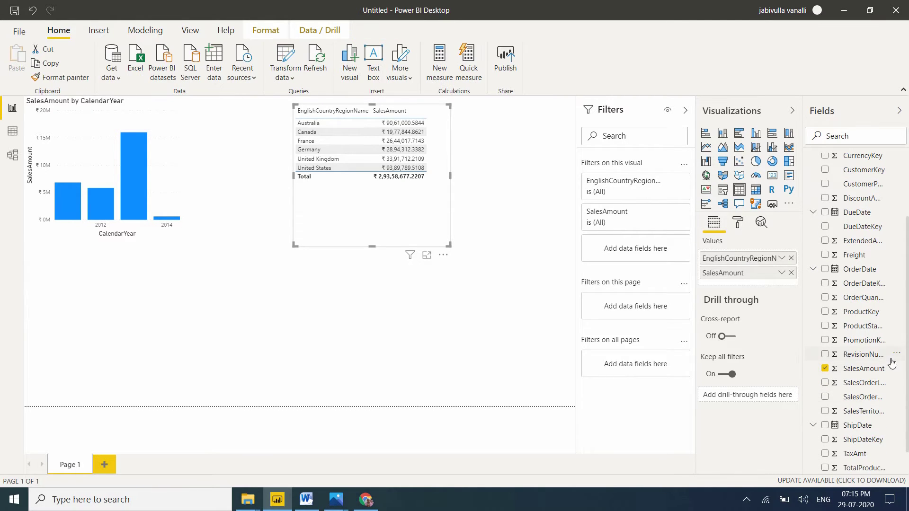
{"action": "left_click_drag", "start_coordinate": [875, 370], "coordinate": [124, 339]}
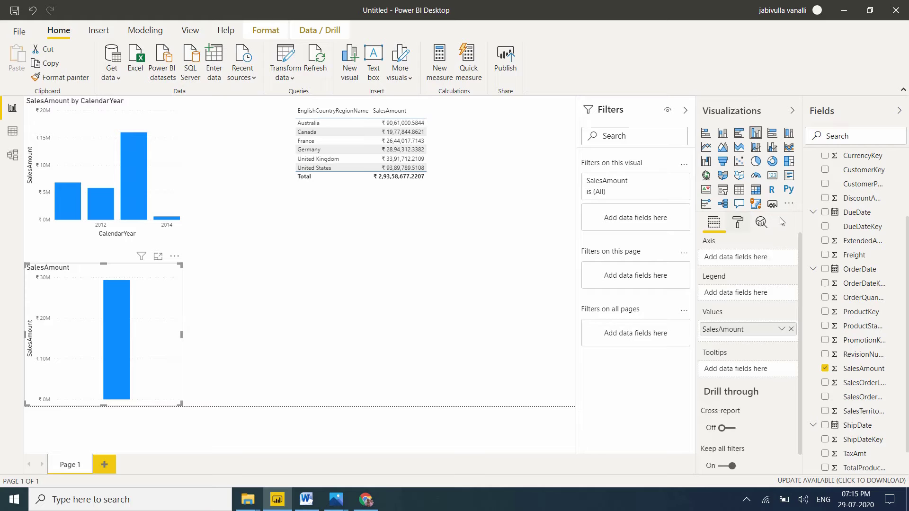
Turn the SalesAmount visual into a shrunken ₹29.36M card and nudge the year chart down-right
{"action": "left_click", "coordinate": [772, 176]}
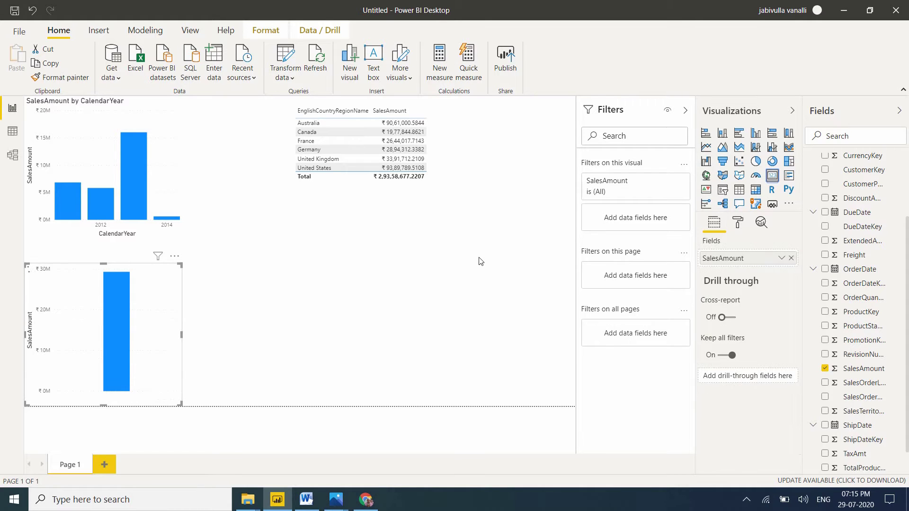
{"action": "left_click_drag", "start_coordinate": [180, 405], "coordinate": [153, 382]}
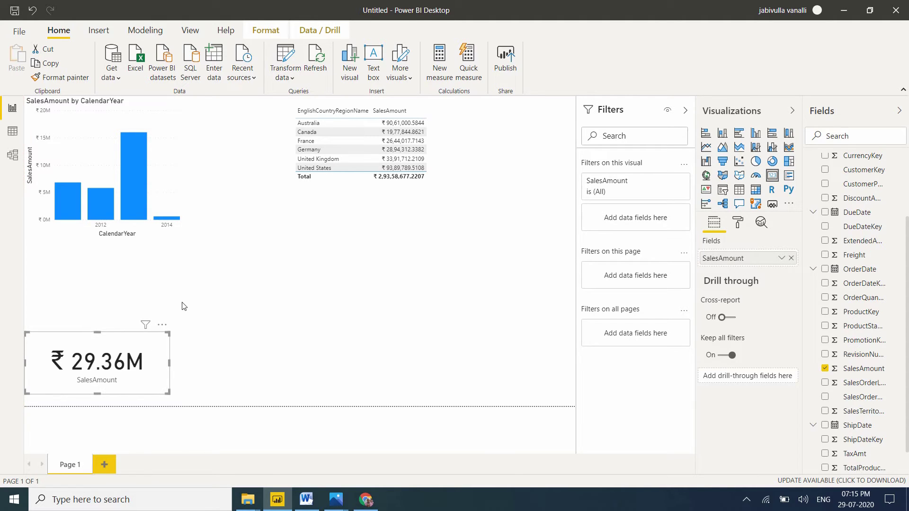
{"action": "left_click", "coordinate": [187, 194]}
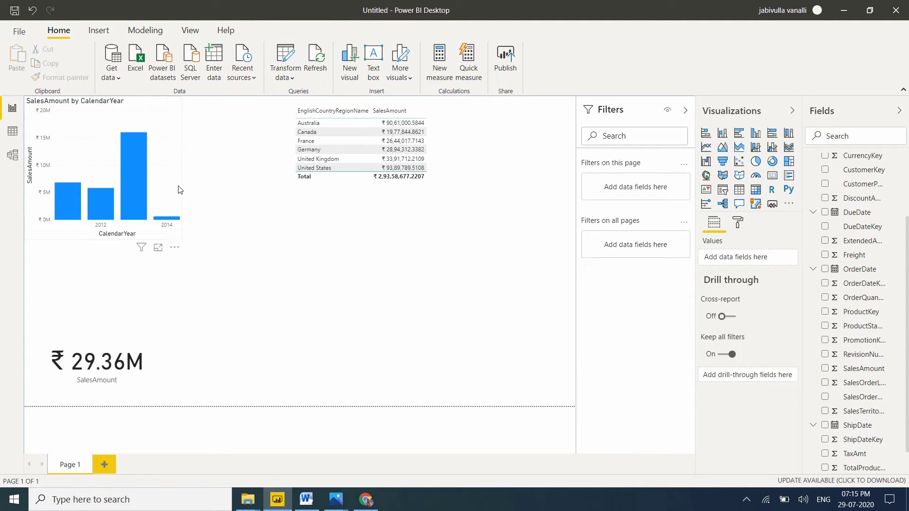
{"action": "left_click_drag", "start_coordinate": [185, 194], "coordinate": [190, 219]}
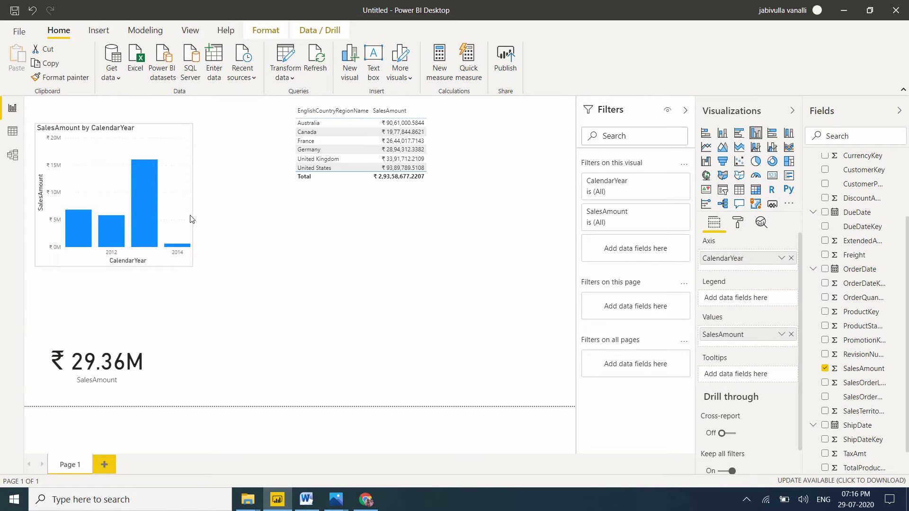
Nudge the country table left and down, and retitle the year chart 'Year Wise Sales'
{"action": "left_click_drag", "start_coordinate": [359, 195], "coordinate": [351, 215]}
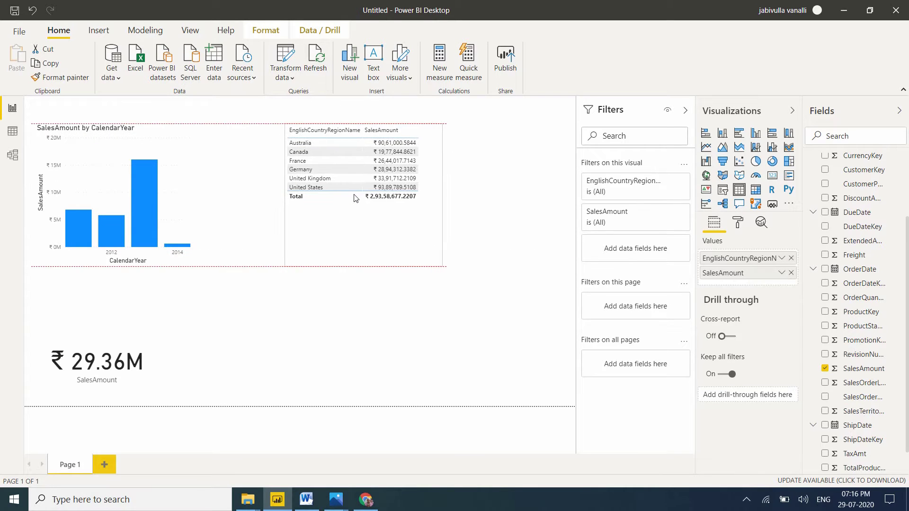
{"action": "left_click", "coordinate": [150, 175]}
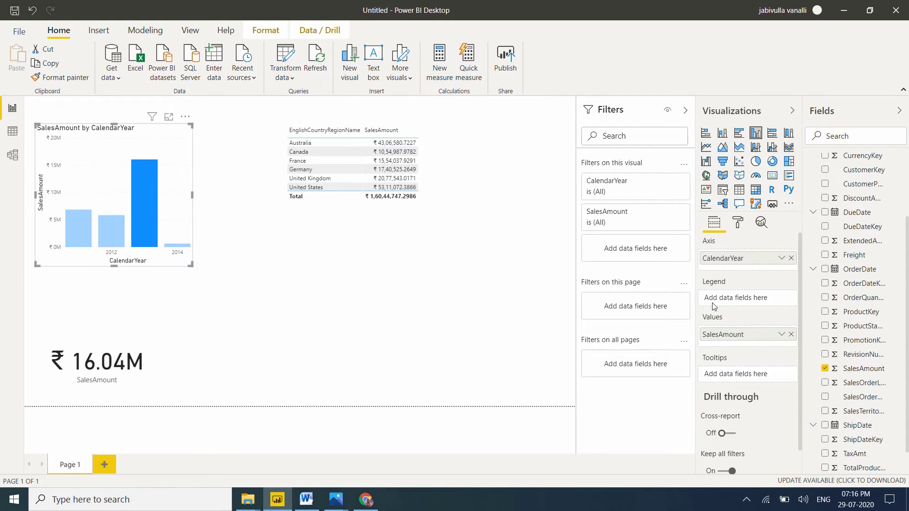
{"action": "left_click", "coordinate": [738, 223]}
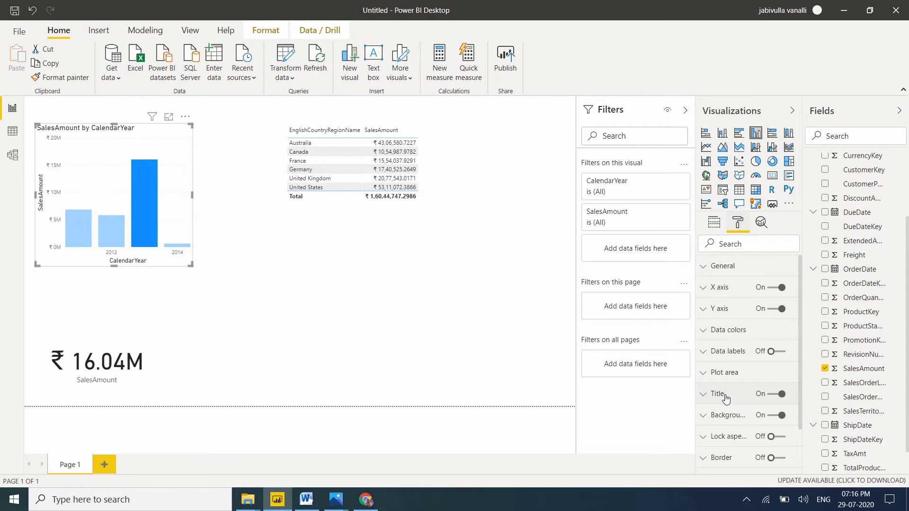
{"action": "left_click", "coordinate": [726, 399]}
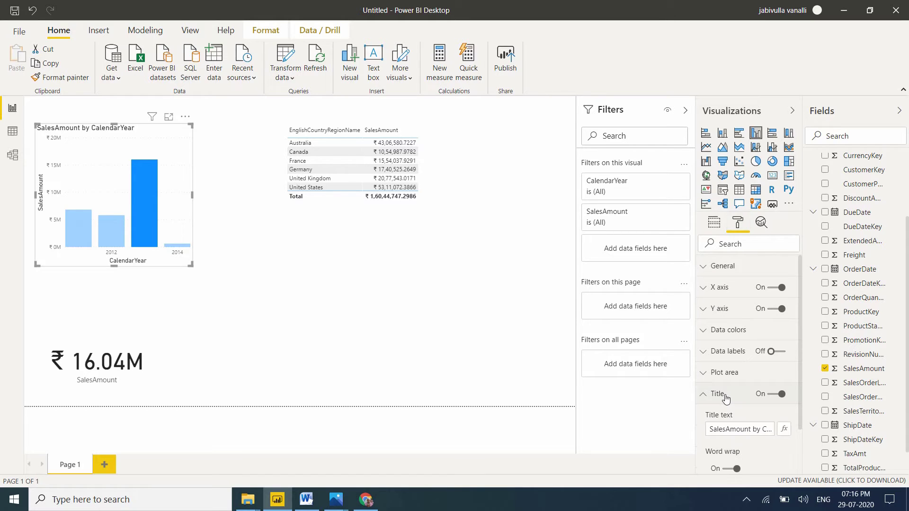
{"action": "left_click", "coordinate": [737, 429]}
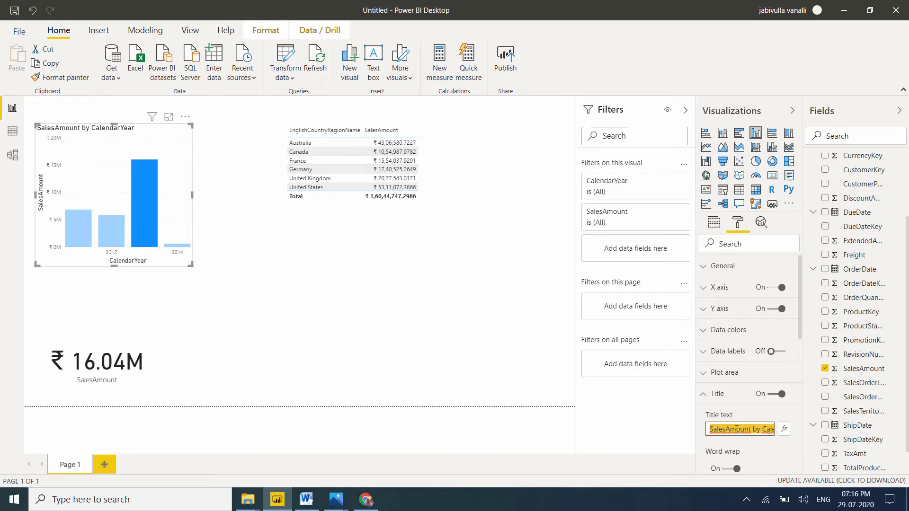
{"action": "type", "text": "Year Wise Sales"}
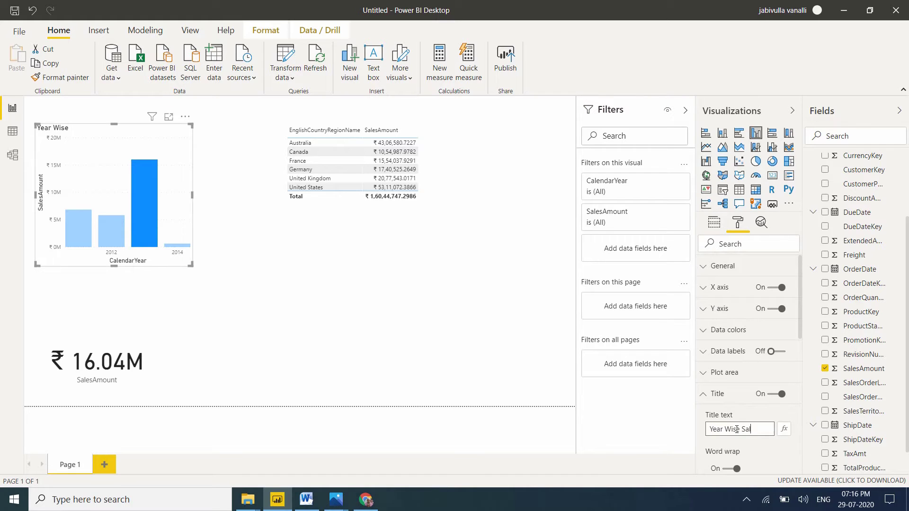
{"action": "left_click", "coordinate": [702, 395]}
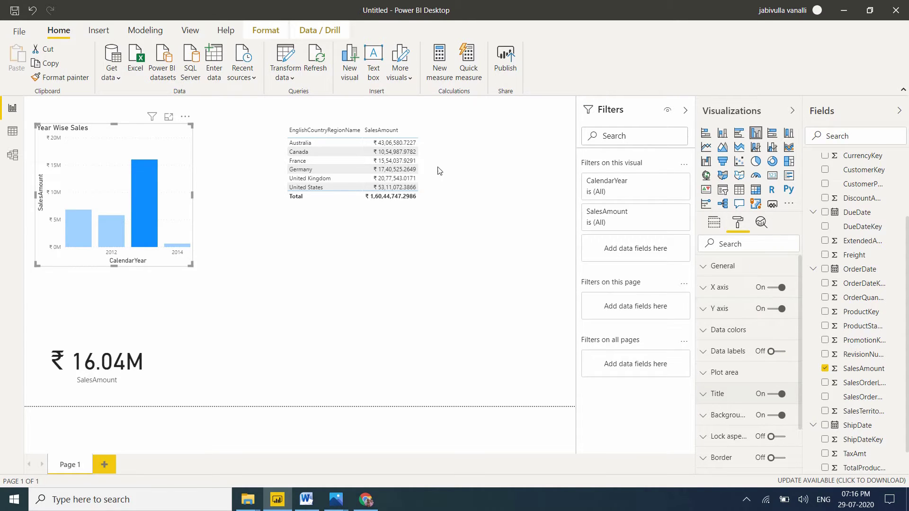
Apply the 'Bold header flashy rows' style to the country table
{"action": "left_click", "coordinate": [417, 155]}
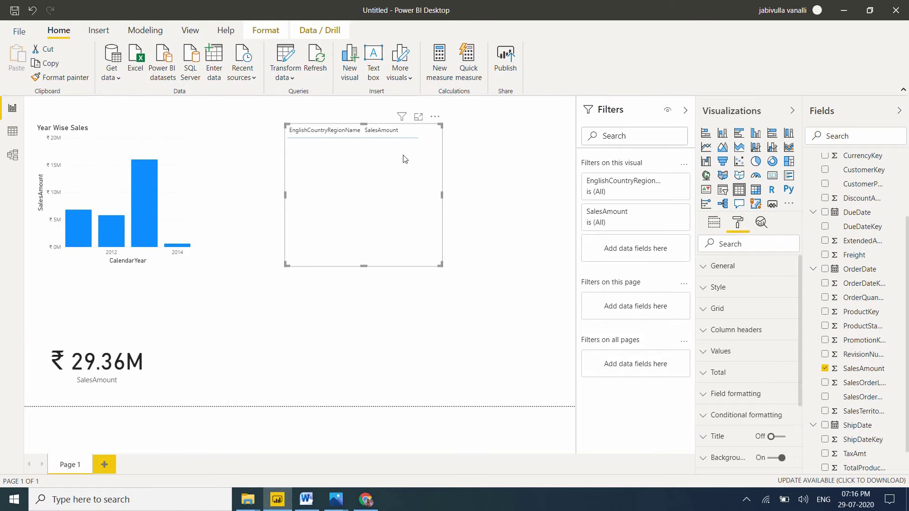
{"action": "left_click", "coordinate": [726, 288]}
{"action": "left_click", "coordinate": [781, 323]}
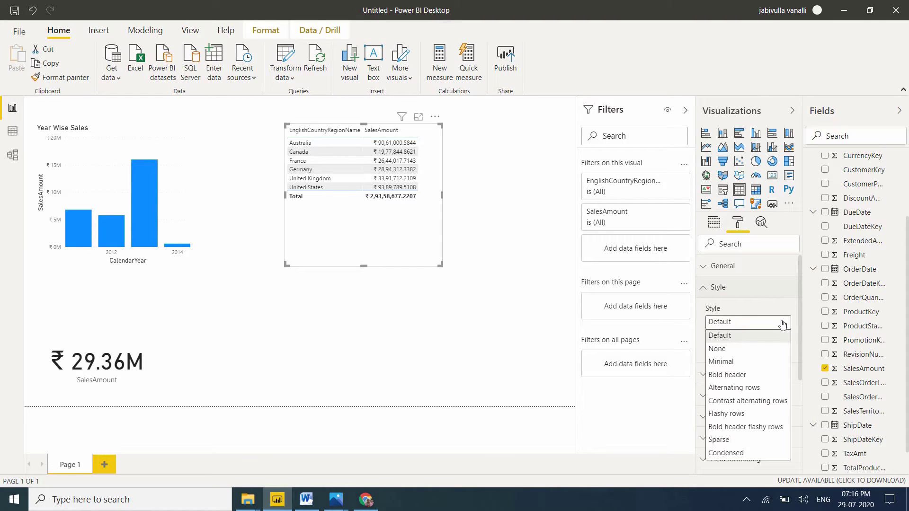
{"action": "left_click", "coordinate": [739, 432]}
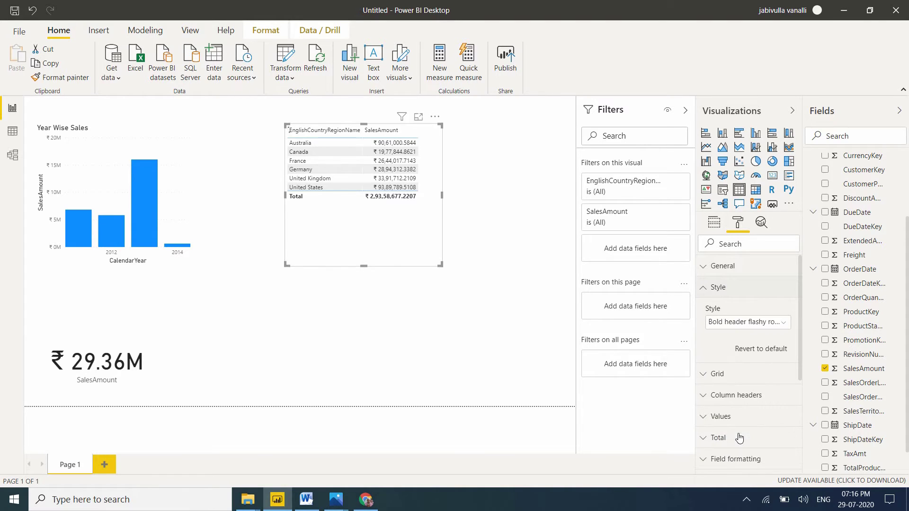
{"action": "left_click", "coordinate": [700, 289]}
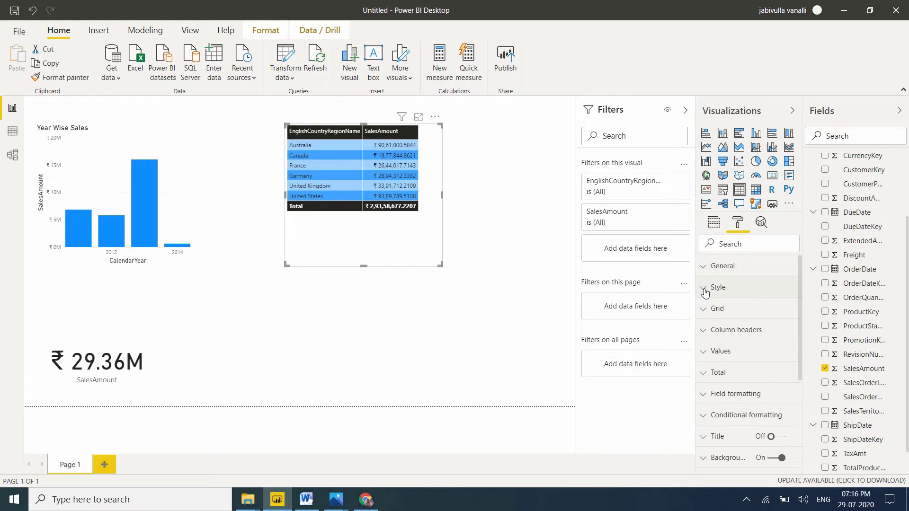
Enlarge the country table's column header text size
{"action": "left_click", "coordinate": [736, 332]}
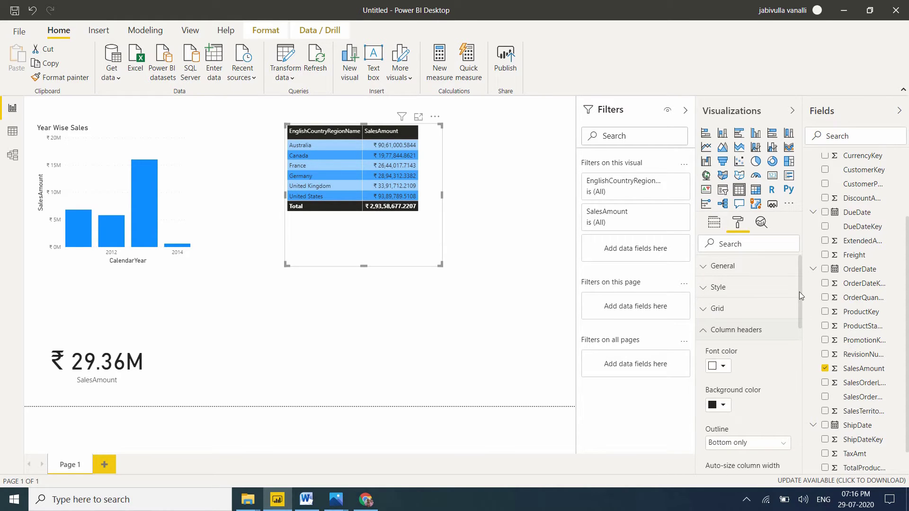
{"action": "left_click_drag", "start_coordinate": [799, 292], "coordinate": [804, 360]}
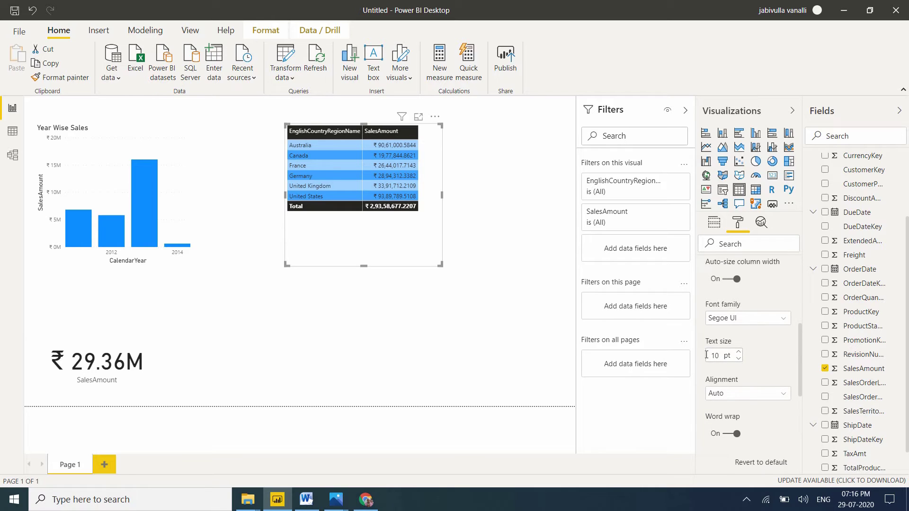
{"action": "left_click", "coordinate": [740, 353]}
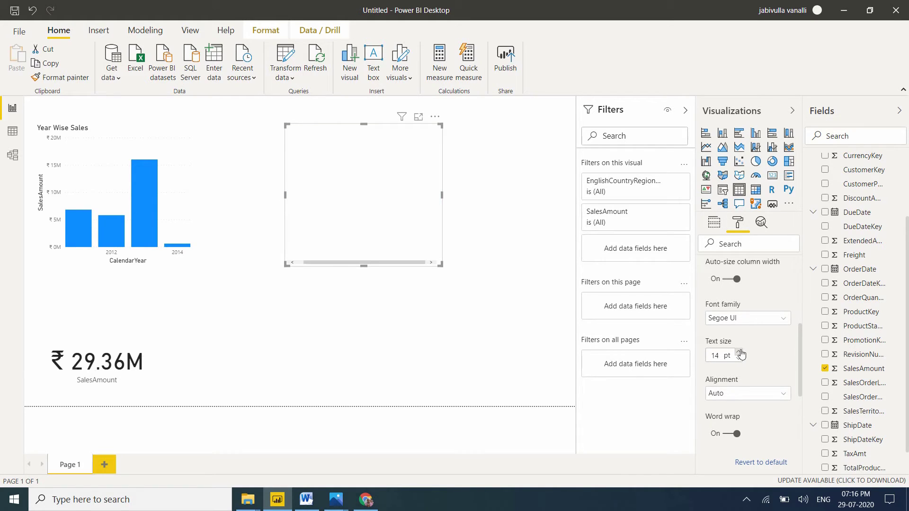
{"action": "left_click_drag", "start_coordinate": [801, 363], "coordinate": [805, 294]}
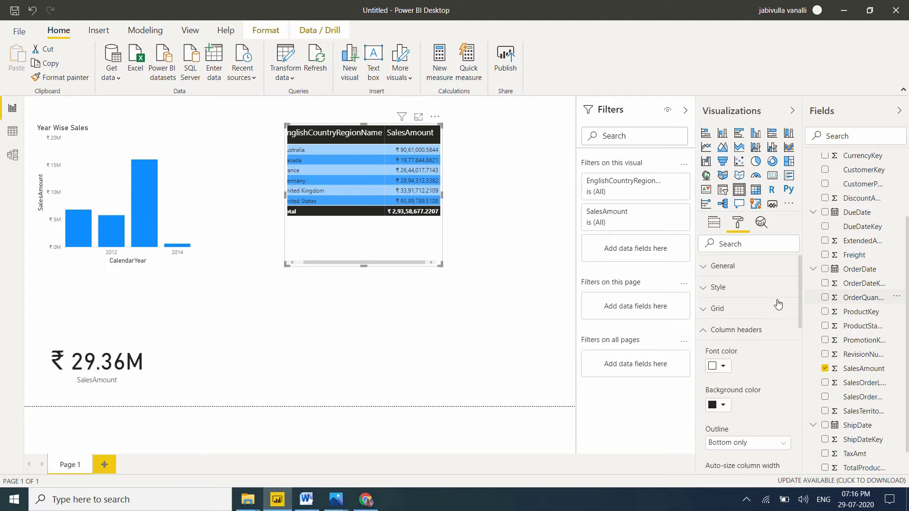
{"action": "left_click", "coordinate": [704, 333]}
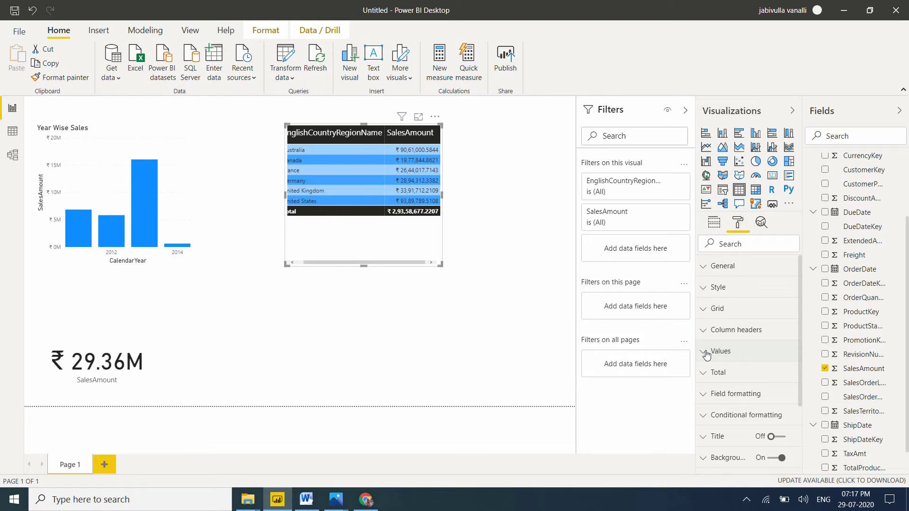
Set the table values' font, background and alternate background colours
{"action": "left_click", "coordinate": [707, 354]}
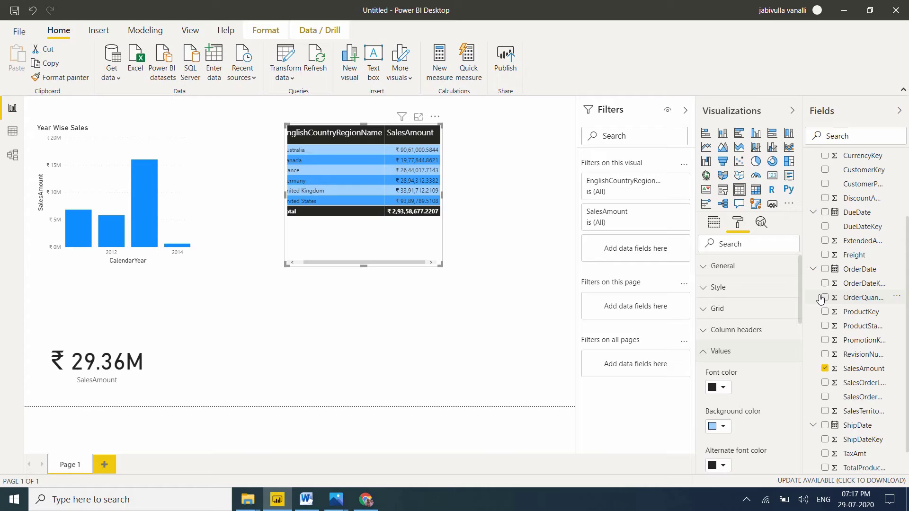
{"action": "left_click_drag", "start_coordinate": [800, 291], "coordinate": [800, 383]}
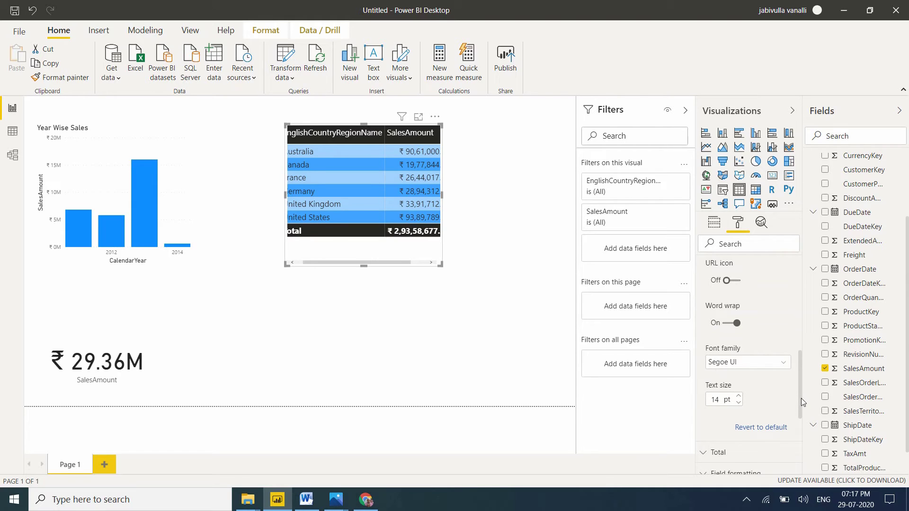
{"action": "left_click_drag", "start_coordinate": [802, 399], "coordinate": [800, 311]}
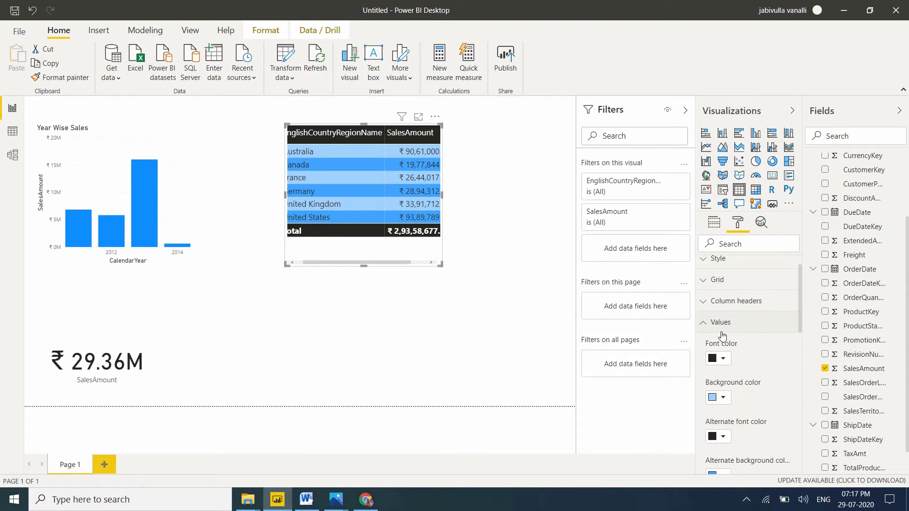
{"action": "left_click", "coordinate": [706, 324]}
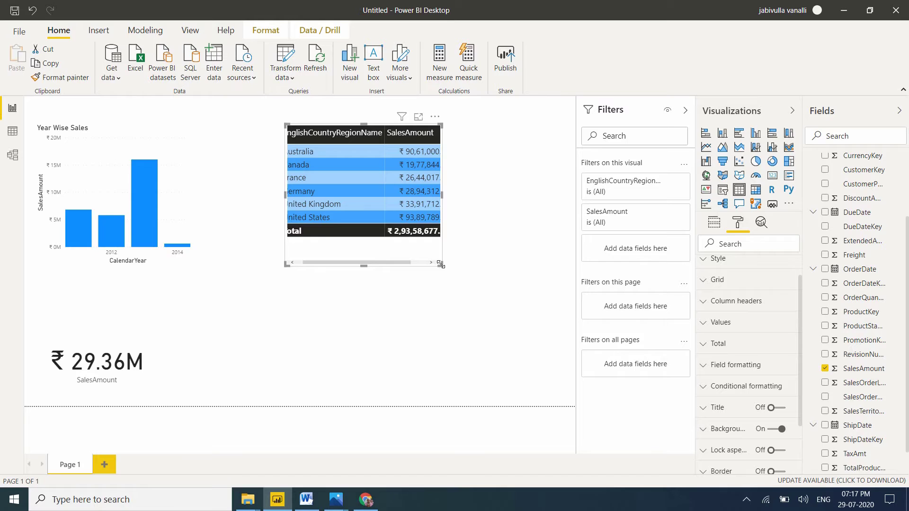
Widen the country table to show full names and amounts, and collapse the FactInternetSales field list
{"action": "left_click_drag", "start_coordinate": [440, 264], "coordinate": [485, 264]}
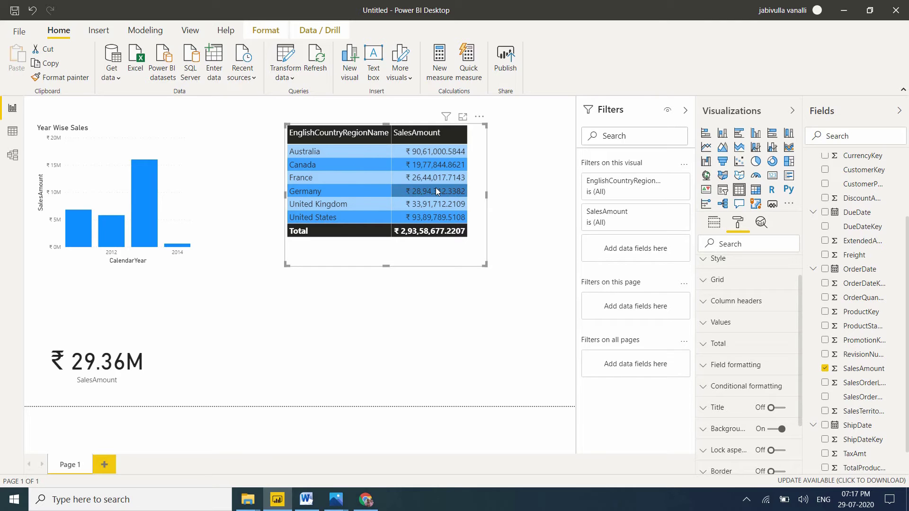
{"action": "scroll", "coordinate": [856, 152], "scroll_direction": "up", "scroll_amount": 3}
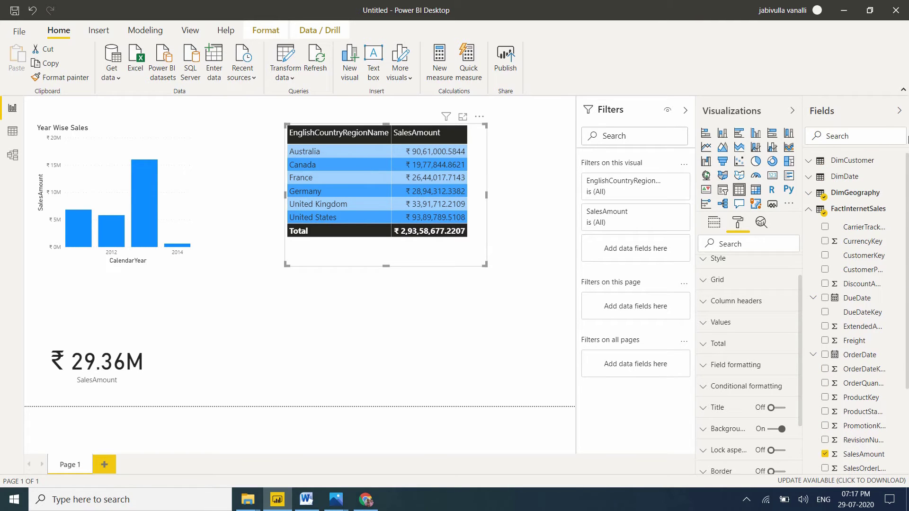
{"action": "left_click", "coordinate": [811, 214]}
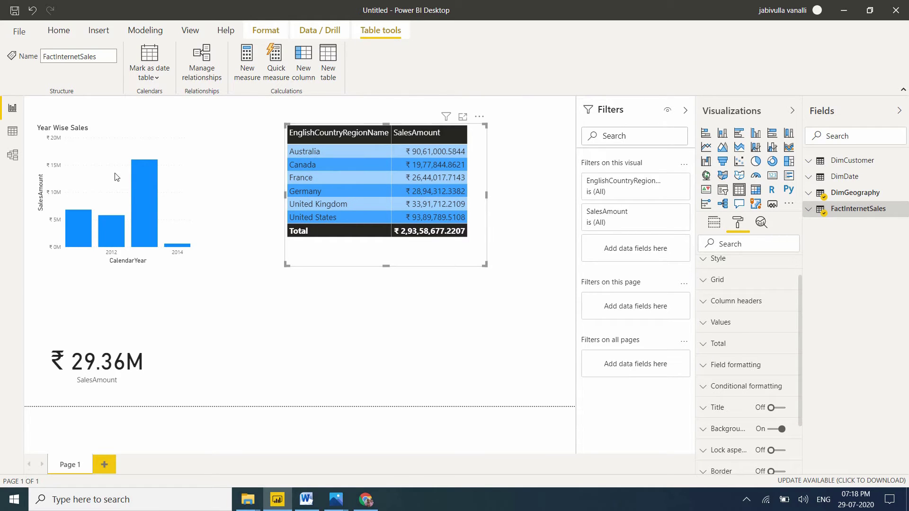
{"action": "left_click", "coordinate": [12, 154]}
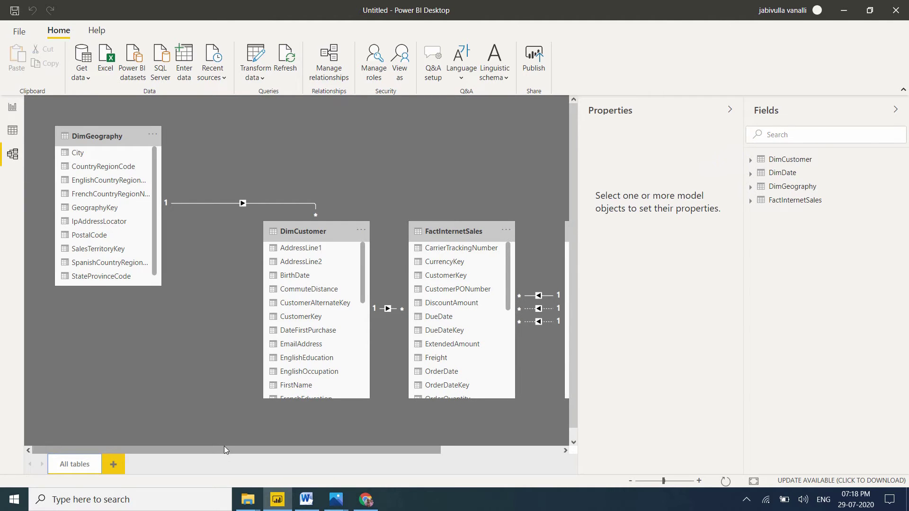
{"action": "mouse_move", "coordinate": [224, 448]}
{"action": "left_mouse_down"}
{"action": "mouse_move", "coordinate": [274, 447]}
{"action": "mouse_move", "coordinate": [229, 439]}
{"action": "left_mouse_up"}
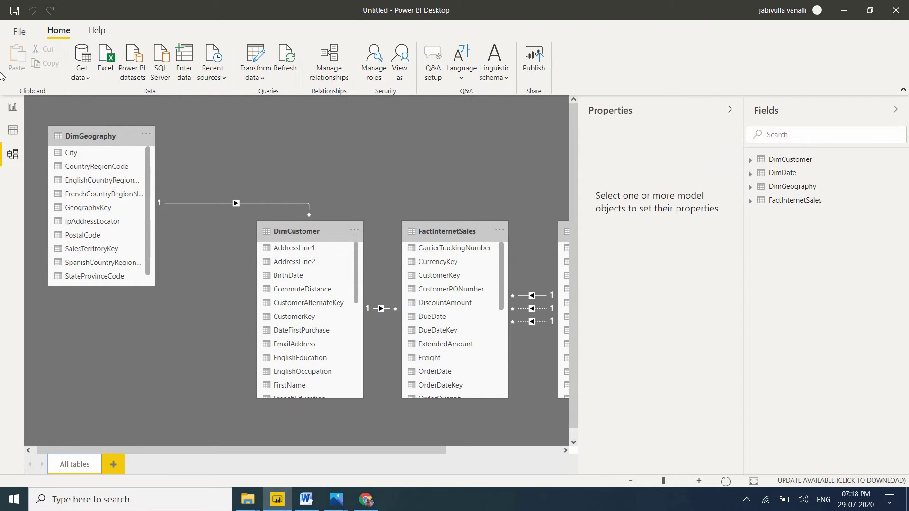
{"action": "left_click", "coordinate": [13, 109]}
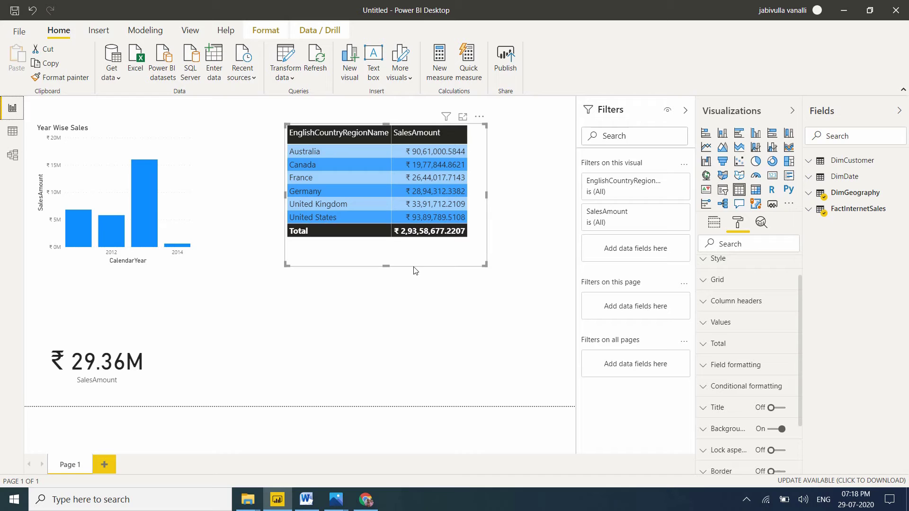
Nudge the country table right, raise the sales card, and widen the Year Wise Sales chart to show 2011
{"action": "left_click_drag", "start_coordinate": [471, 262], "coordinate": [492, 261]}
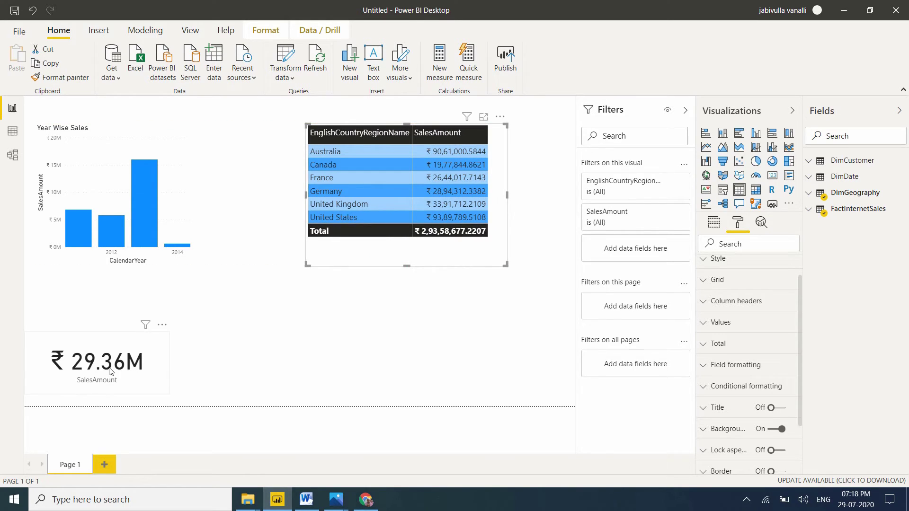
{"action": "left_click_drag", "start_coordinate": [113, 353], "coordinate": [113, 335]}
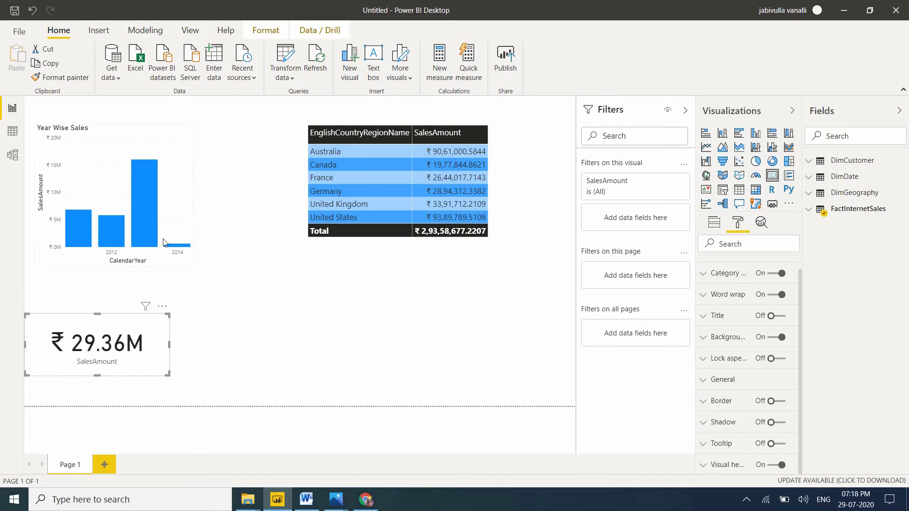
{"action": "left_click", "coordinate": [192, 266]}
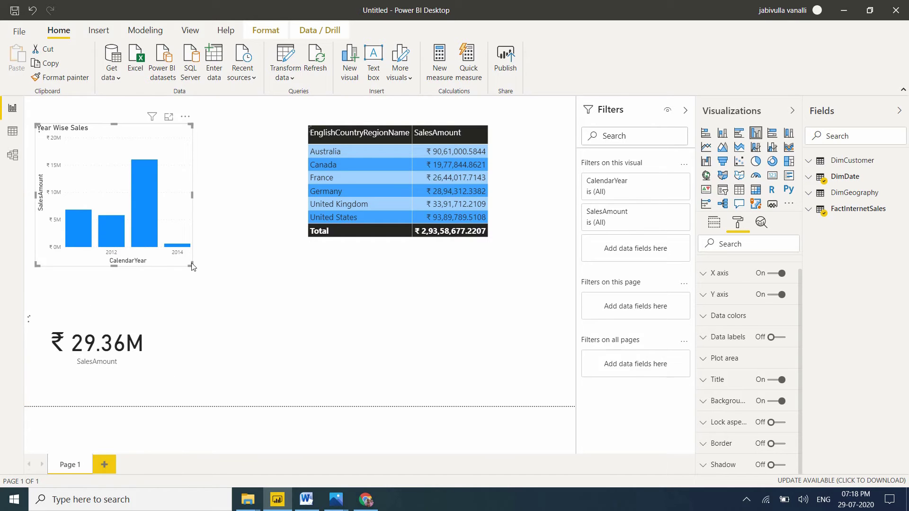
{"action": "left_click_drag", "start_coordinate": [192, 267], "coordinate": [222, 260]}
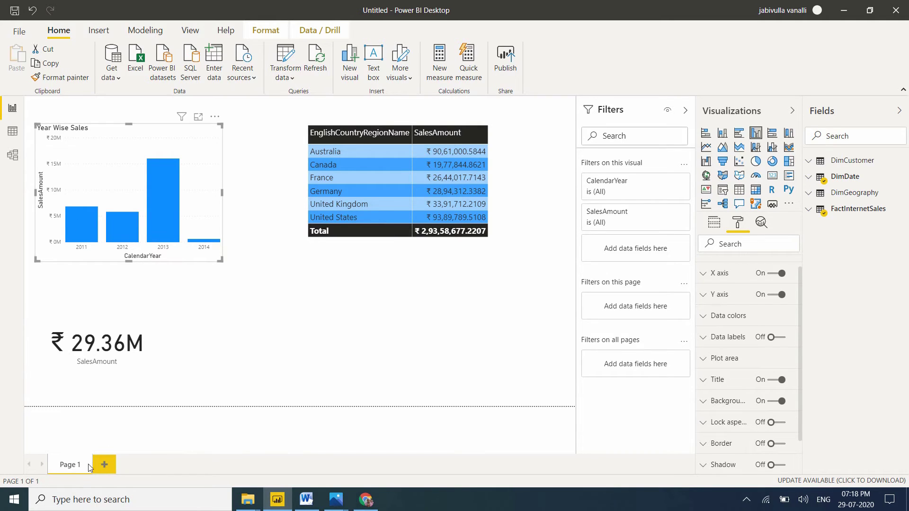
Add a blank Page 2 and then delete it, leaving only Page 1
{"action": "left_click", "coordinate": [105, 467]}
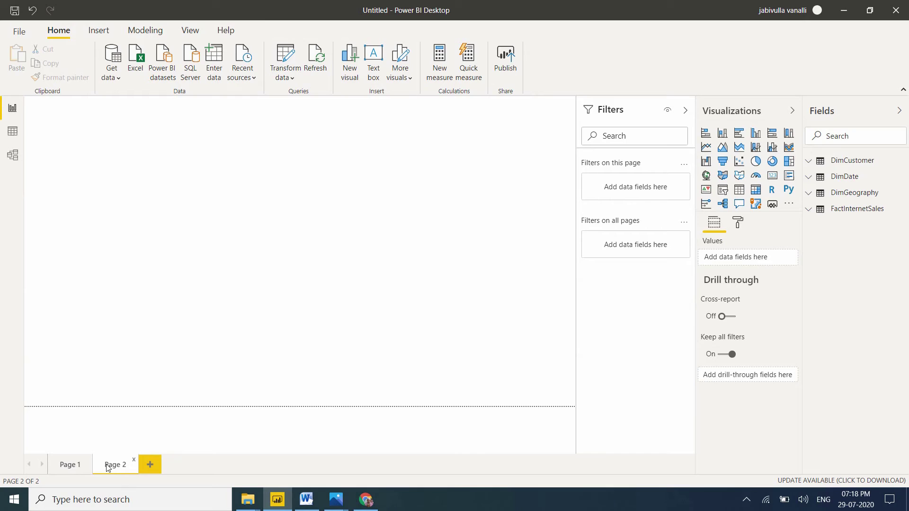
{"action": "left_click", "coordinate": [134, 459]}
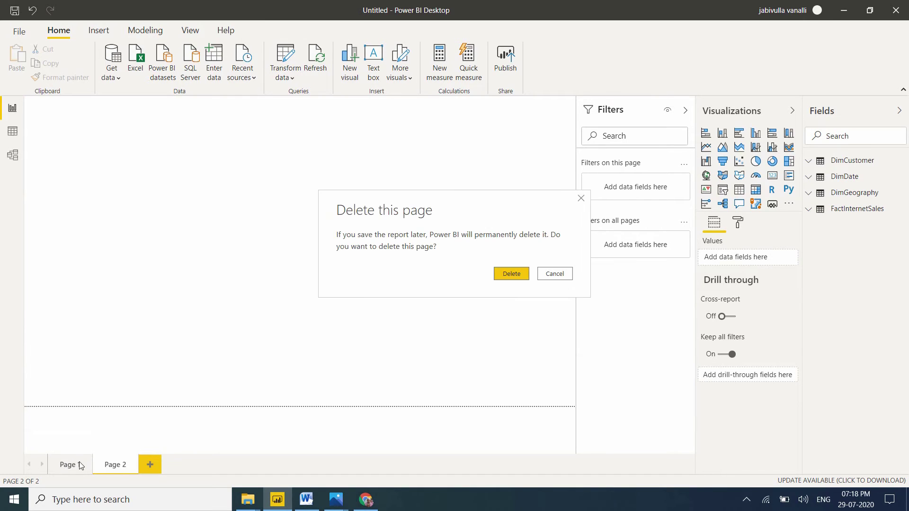
{"action": "left_click", "coordinate": [511, 274]}
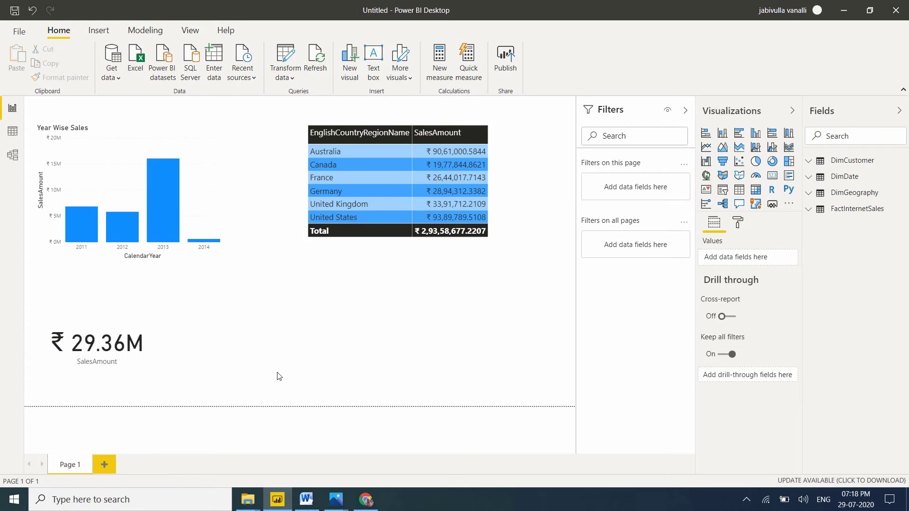
Add a slicer beside the card and bind it to DimDate CalendarYear
{"action": "left_click", "coordinate": [723, 191]}
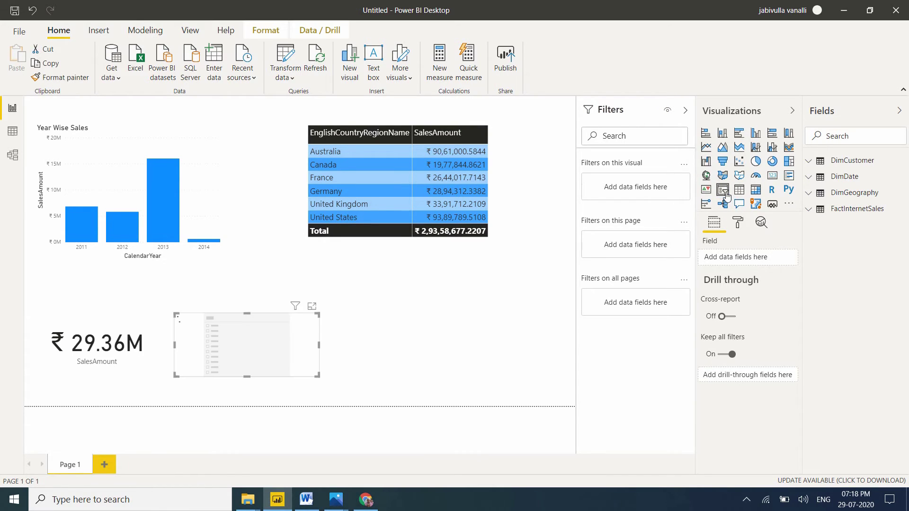
{"action": "left_click_drag", "start_coordinate": [285, 343], "coordinate": [441, 346]}
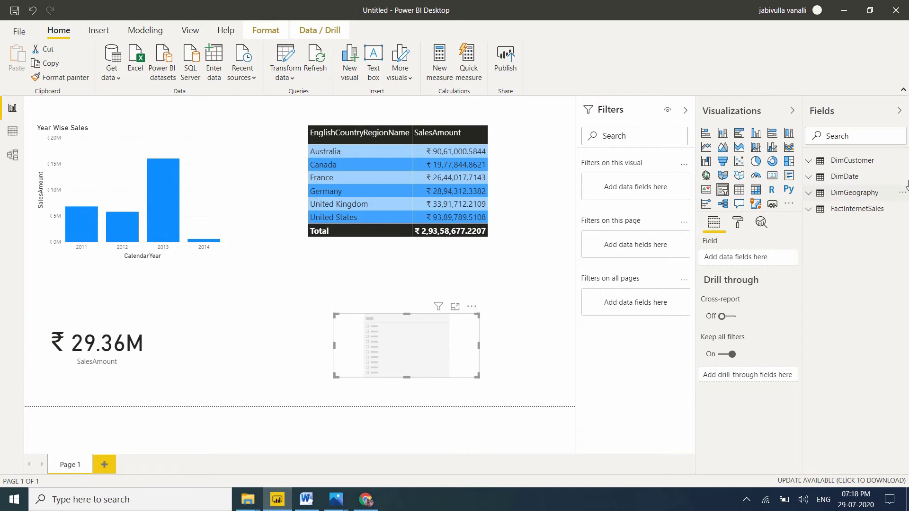
{"action": "left_click", "coordinate": [844, 177]}
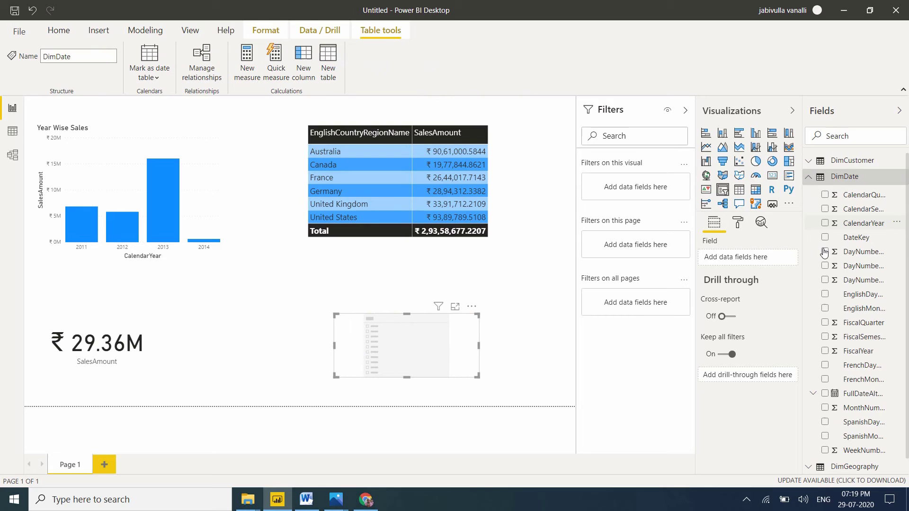
{"action": "left_click", "coordinate": [825, 224]}
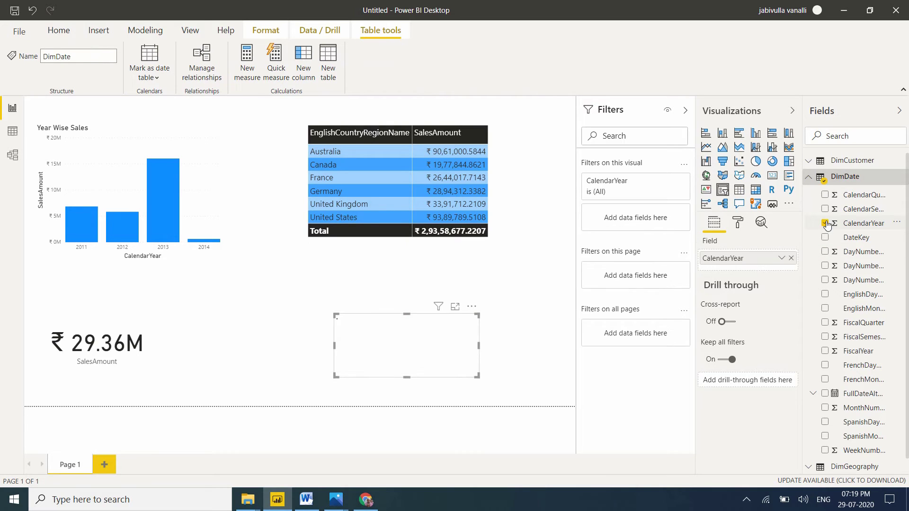
{"action": "left_click", "coordinate": [809, 177]}
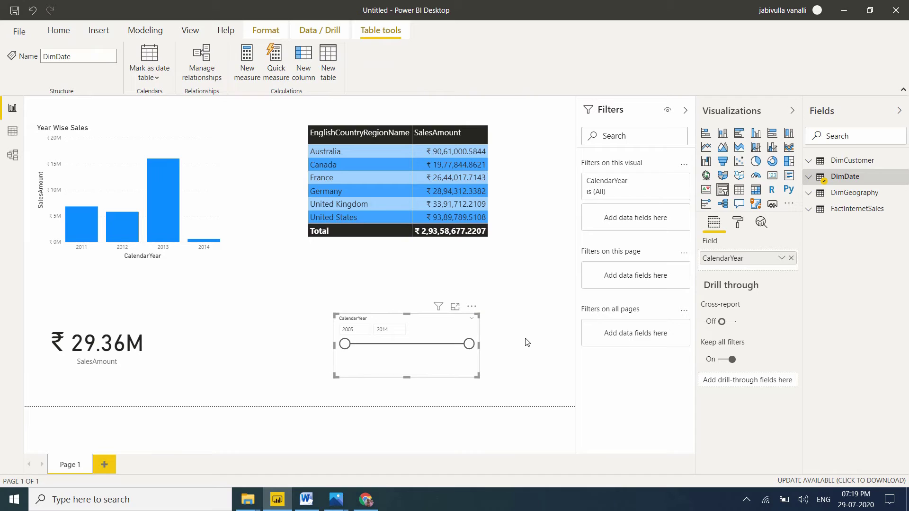
Make the slicer a List showing 2005–2014, resize and reposition it, and tick 2014
{"action": "left_click", "coordinate": [472, 324]}
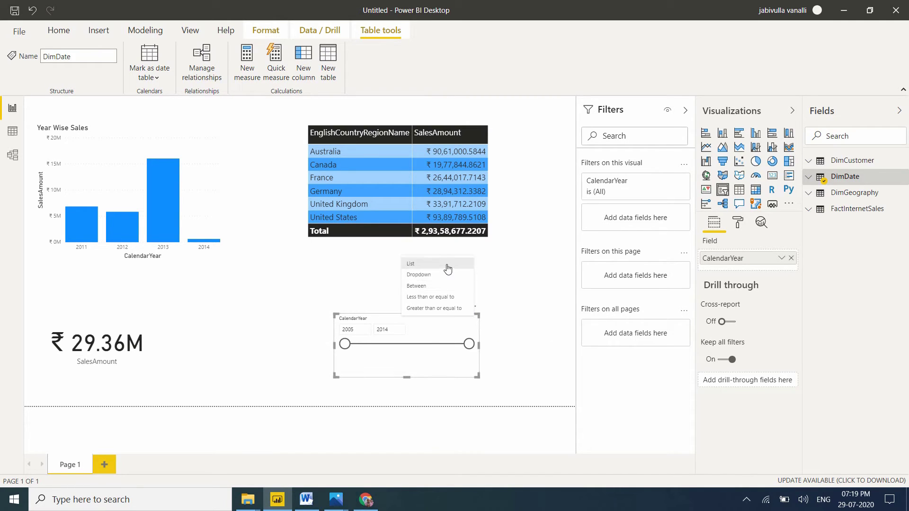
{"action": "left_click", "coordinate": [448, 264]}
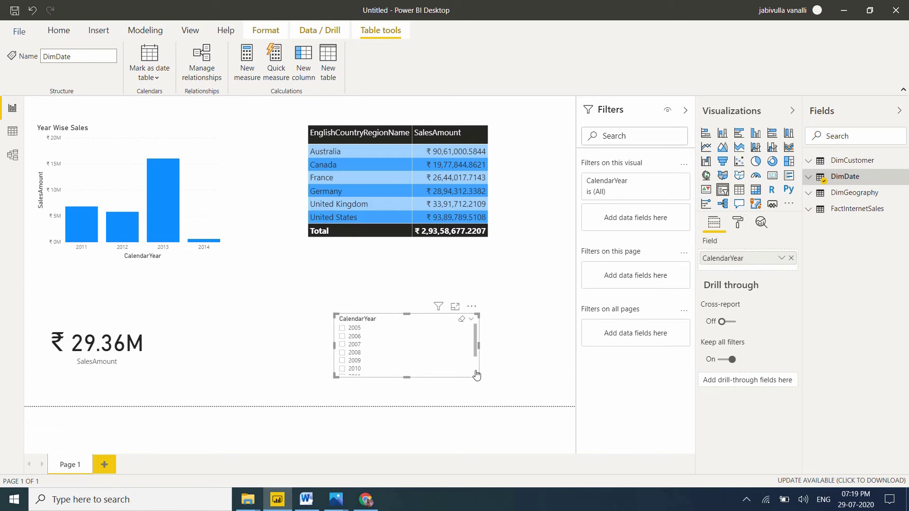
{"action": "left_click_drag", "start_coordinate": [477, 374], "coordinate": [456, 410]}
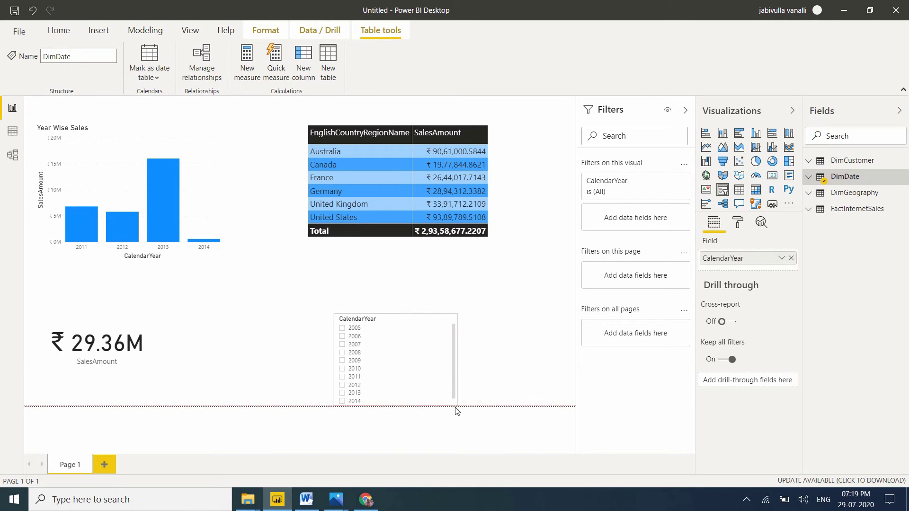
{"action": "left_click_drag", "start_coordinate": [433, 369], "coordinate": [450, 350]}
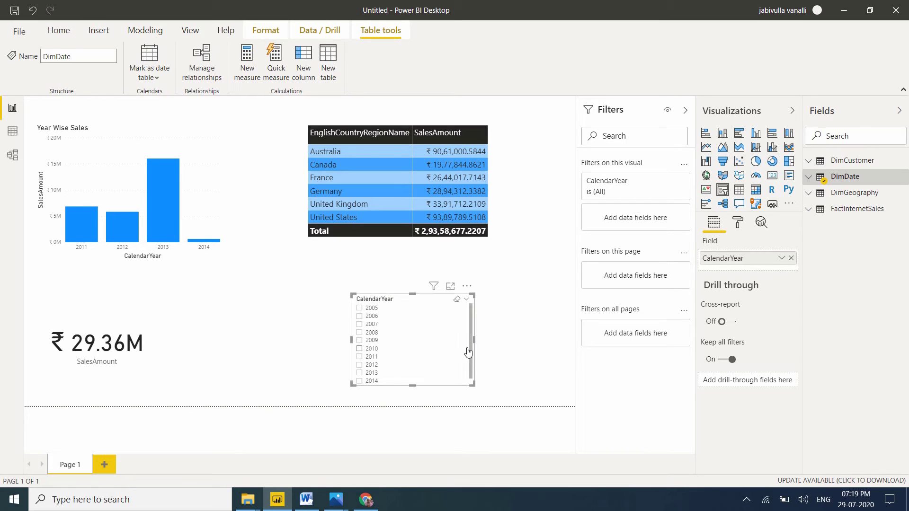
{"action": "left_click_drag", "start_coordinate": [471, 351], "coordinate": [471, 371]}
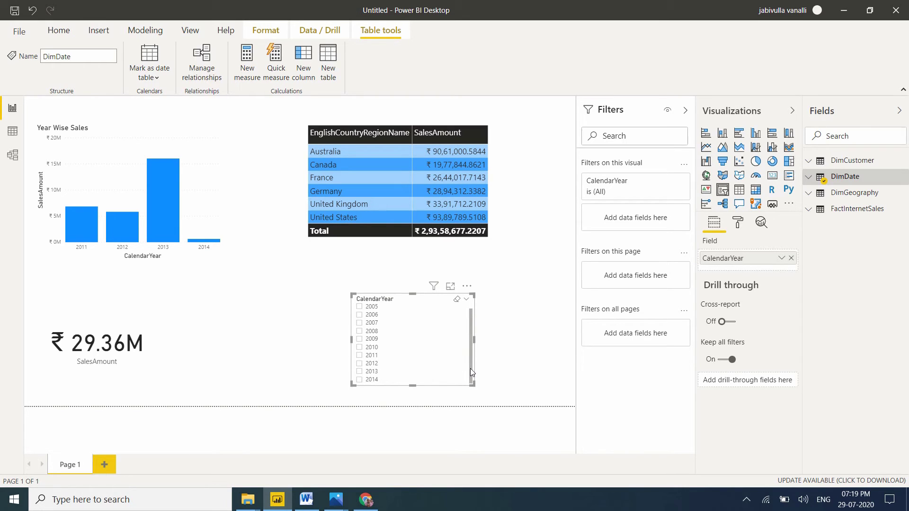
{"action": "left_click", "coordinate": [359, 380]}
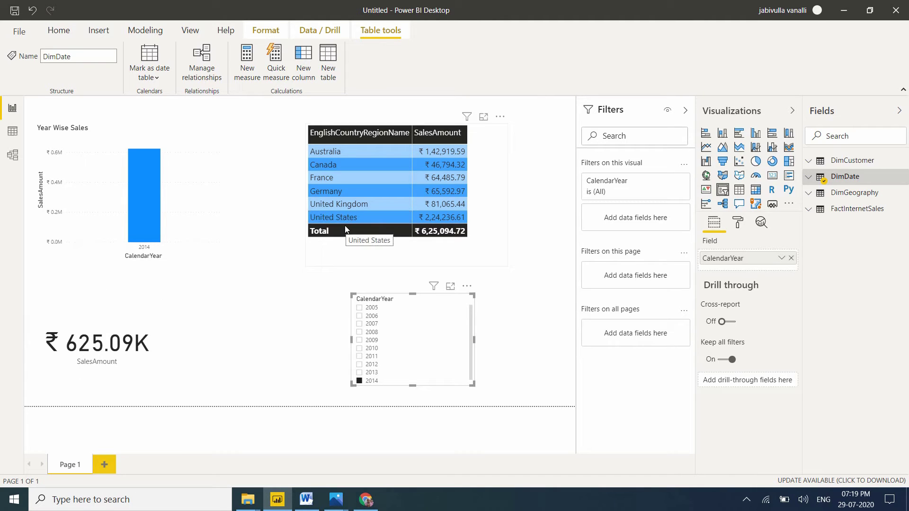
Untick 2014 to restore all-year totals (₹29.36M), then check the Word notes and return
{"action": "left_click", "coordinate": [359, 381]}
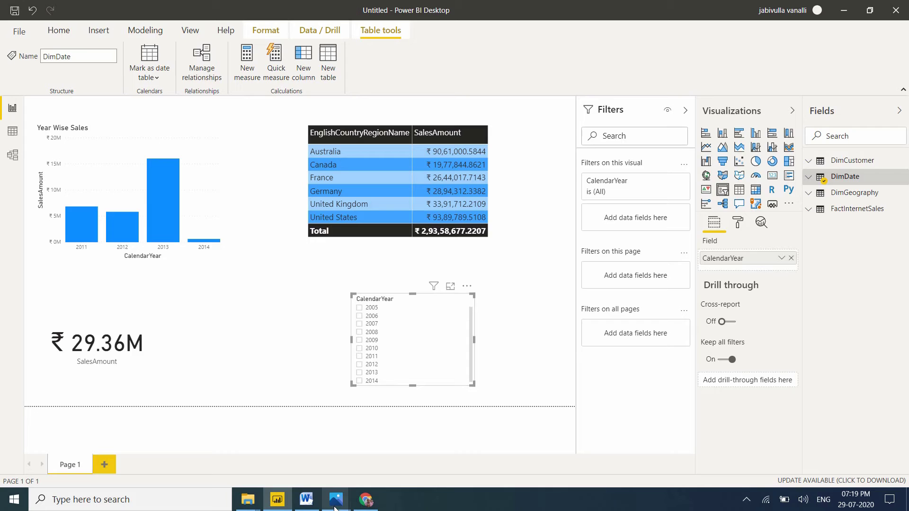
{"action": "left_click", "coordinate": [314, 502]}
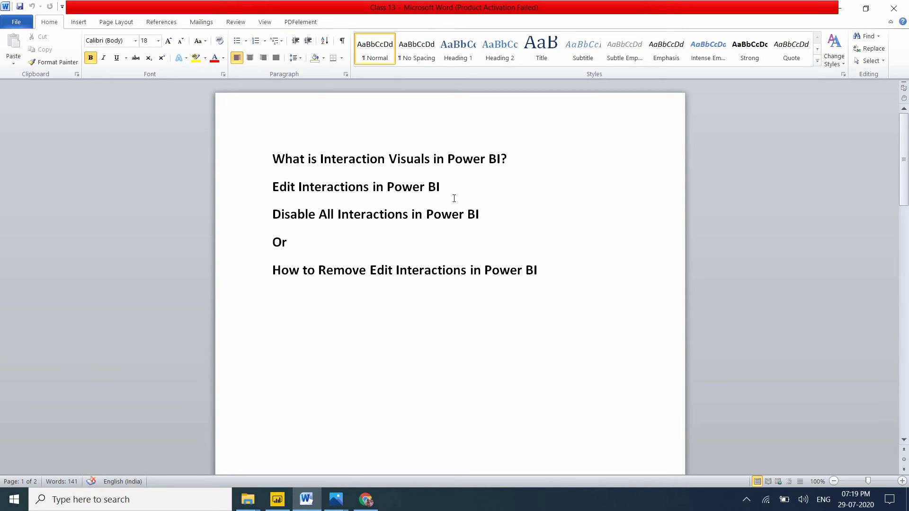
{"action": "key", "text": "alt+Tab"}
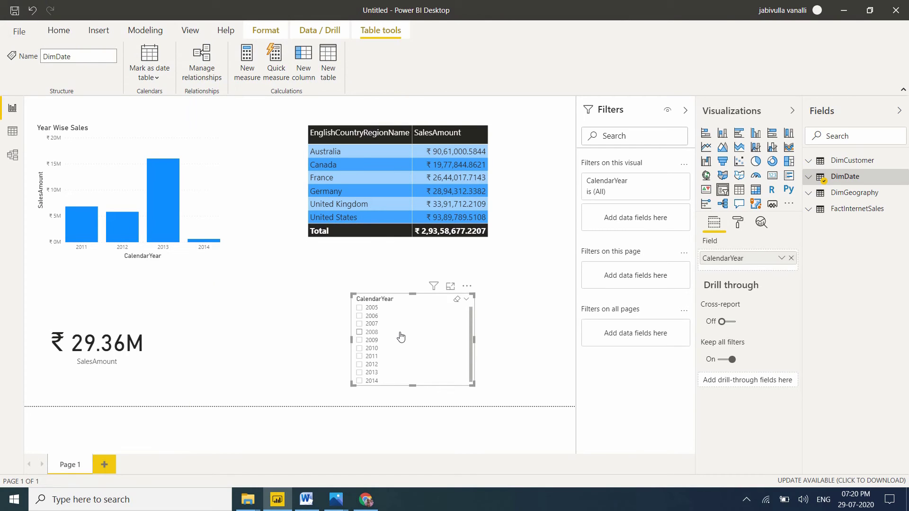
Turn on Edit interactions and set the Year Wise Sales chart to None, testing with 2013
{"action": "left_click", "coordinate": [261, 31]}
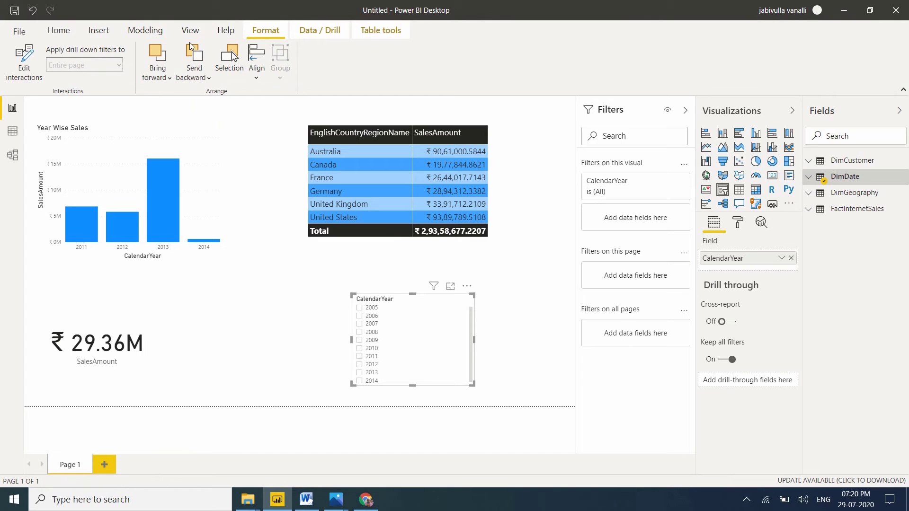
{"action": "left_click", "coordinate": [29, 76]}
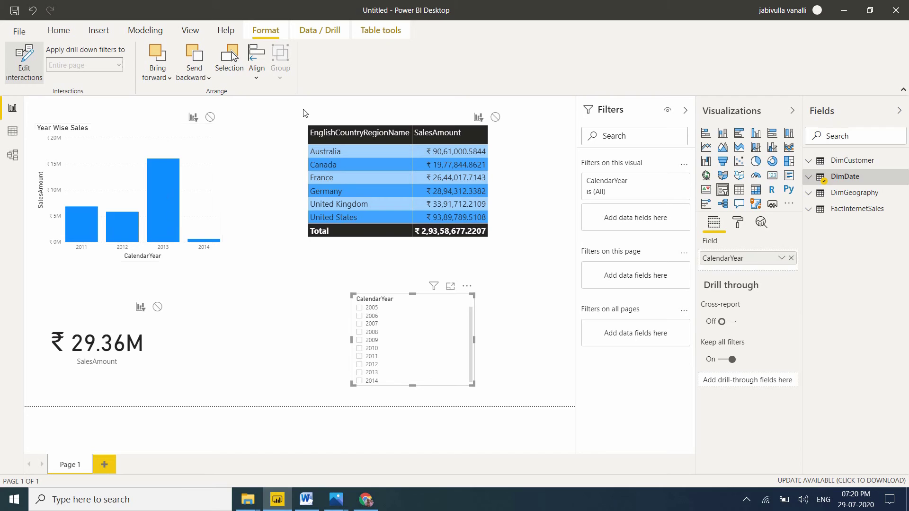
{"action": "left_click", "coordinate": [210, 118]}
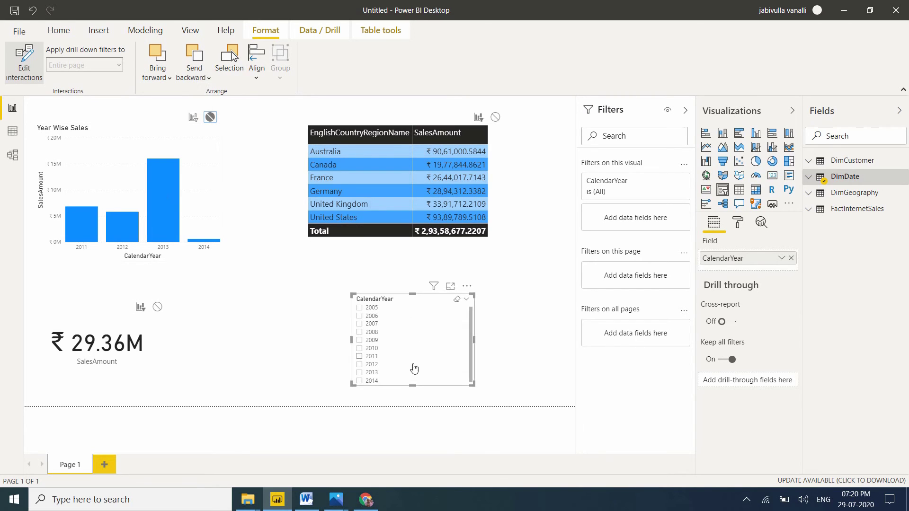
{"action": "left_click", "coordinate": [359, 373]}
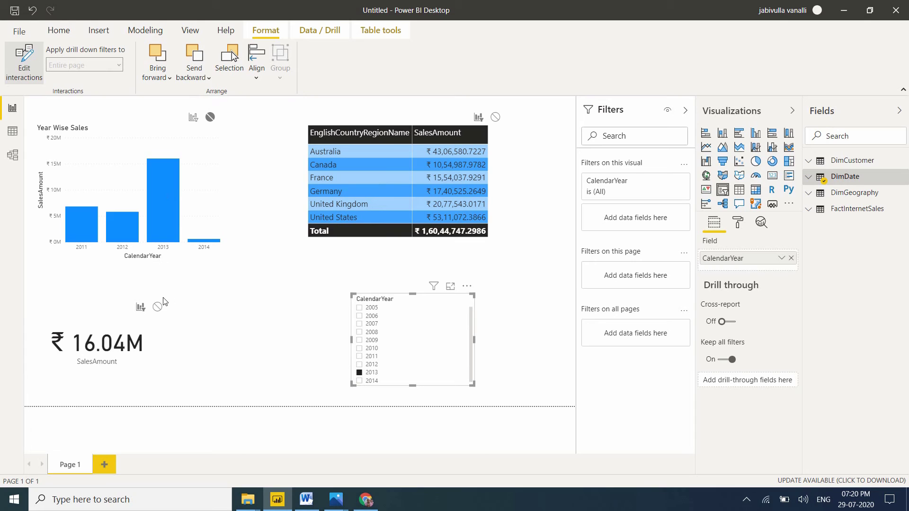
Set the sales card to ignore the year slicer, testing with 2013
{"action": "left_click", "coordinate": [365, 377]}
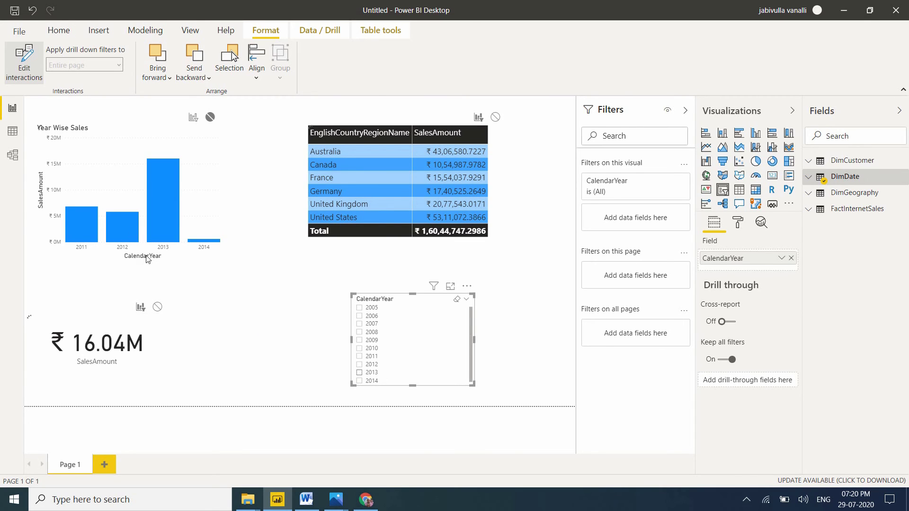
{"action": "left_click", "coordinate": [157, 307]}
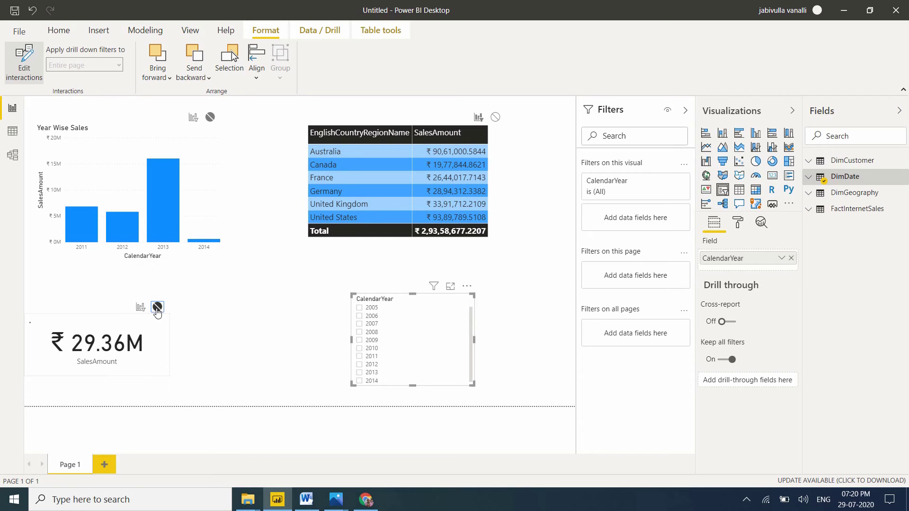
{"action": "left_click", "coordinate": [359, 373]}
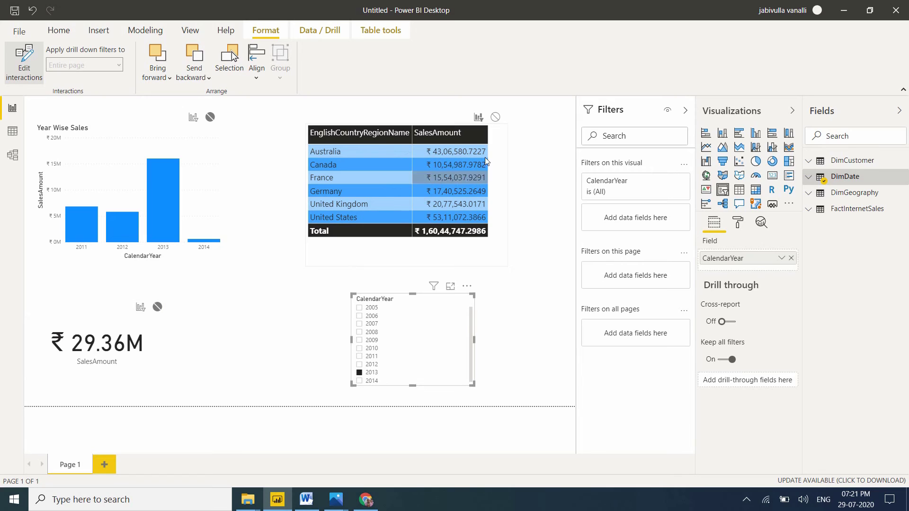
Set the country table to ignore the year slicer too, then glance at the Word notes
{"action": "left_click", "coordinate": [365, 375]}
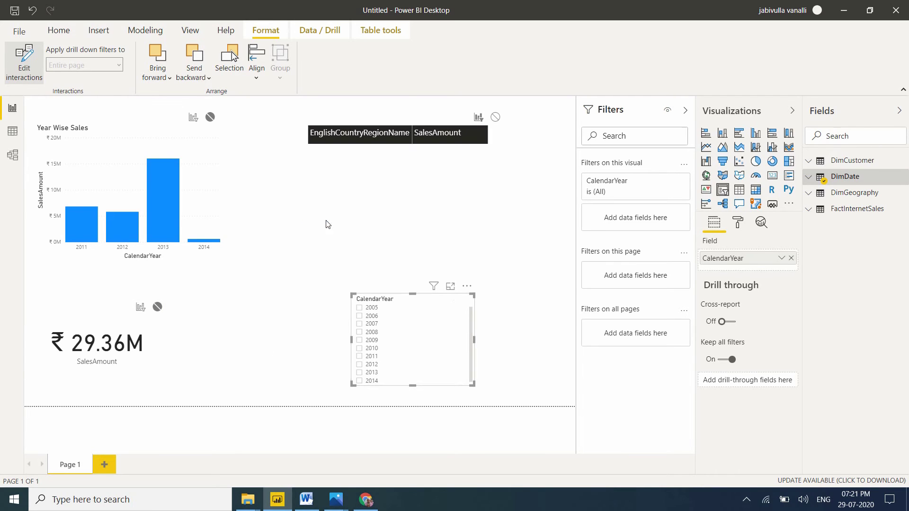
{"action": "left_click", "coordinate": [495, 118]}
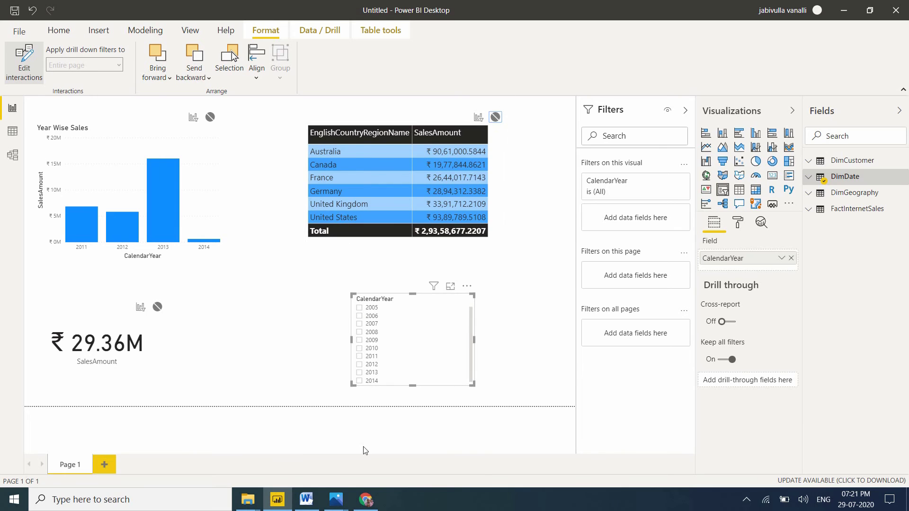
{"action": "left_click", "coordinate": [307, 498]}
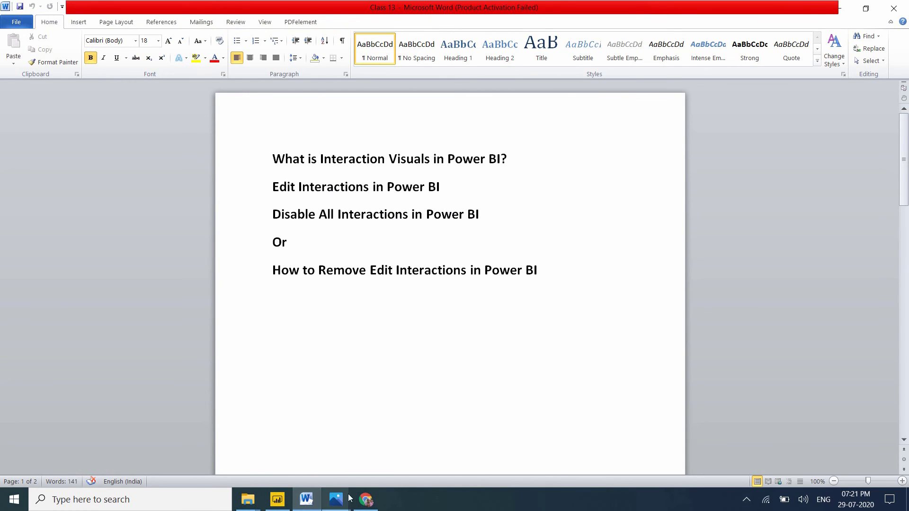
{"action": "left_click", "coordinate": [277, 499]}
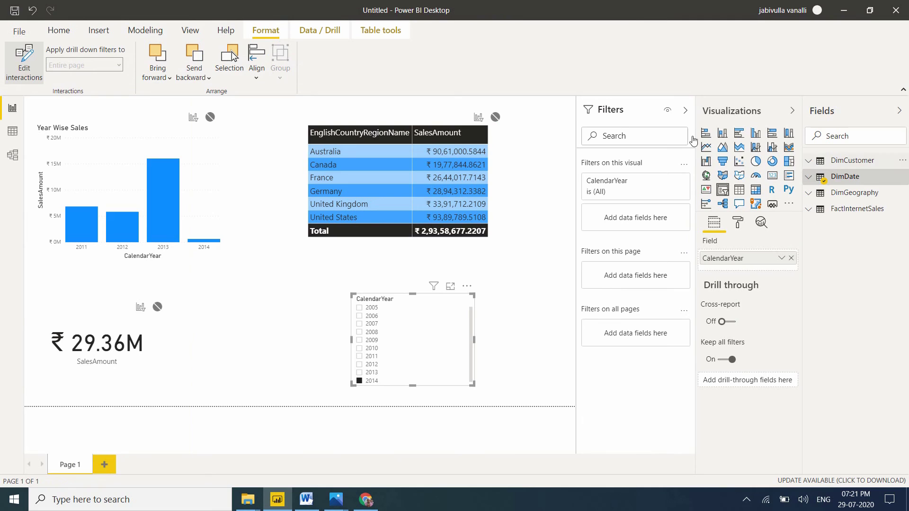
Convert the country sales table into a line and clustered column chart and widen it
{"action": "left_click", "coordinate": [468, 253]}
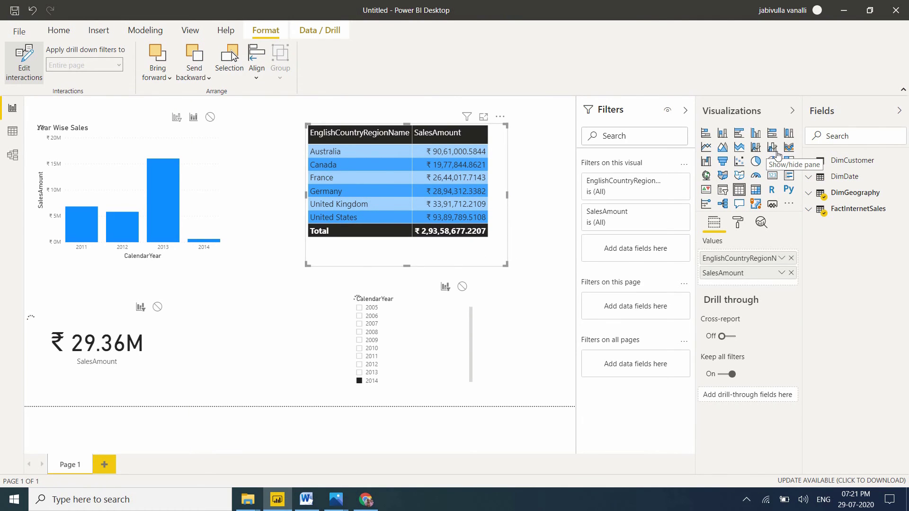
{"action": "left_click", "coordinate": [773, 149]}
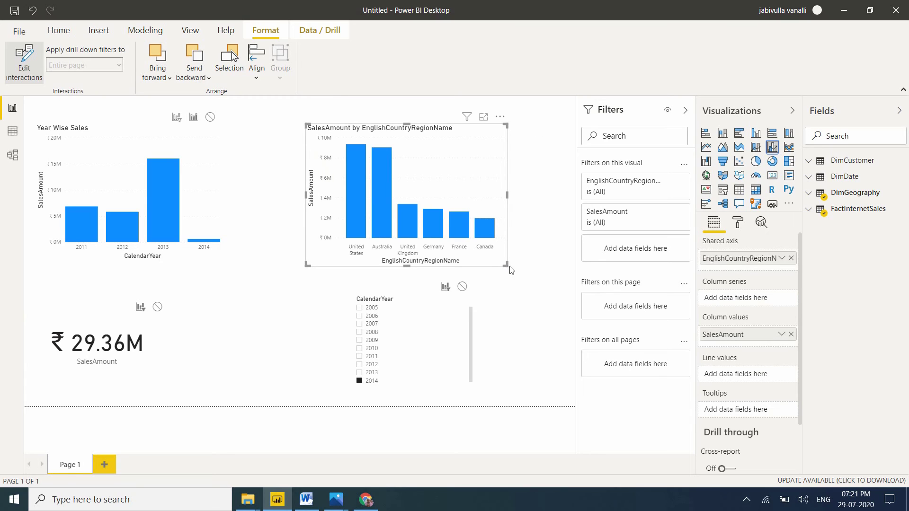
{"action": "left_click_drag", "start_coordinate": [507, 267], "coordinate": [514, 261]}
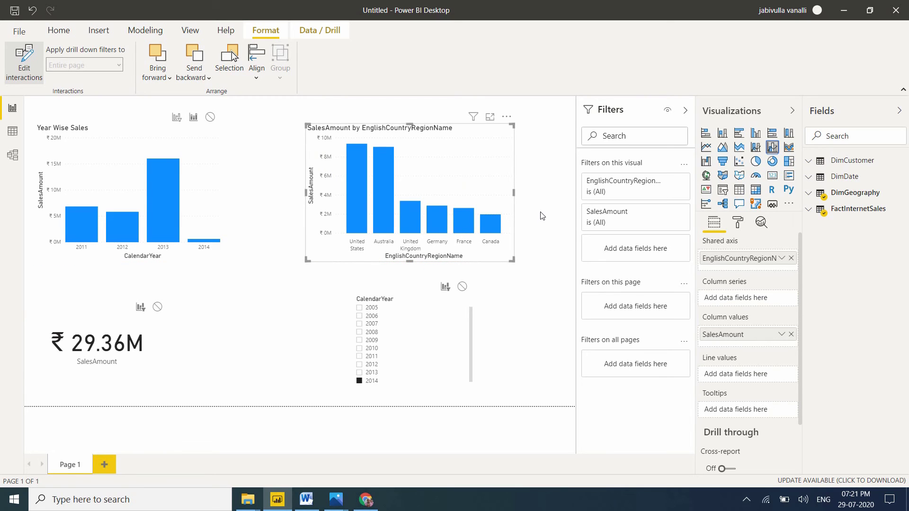
{"action": "left_click", "coordinate": [543, 216]}
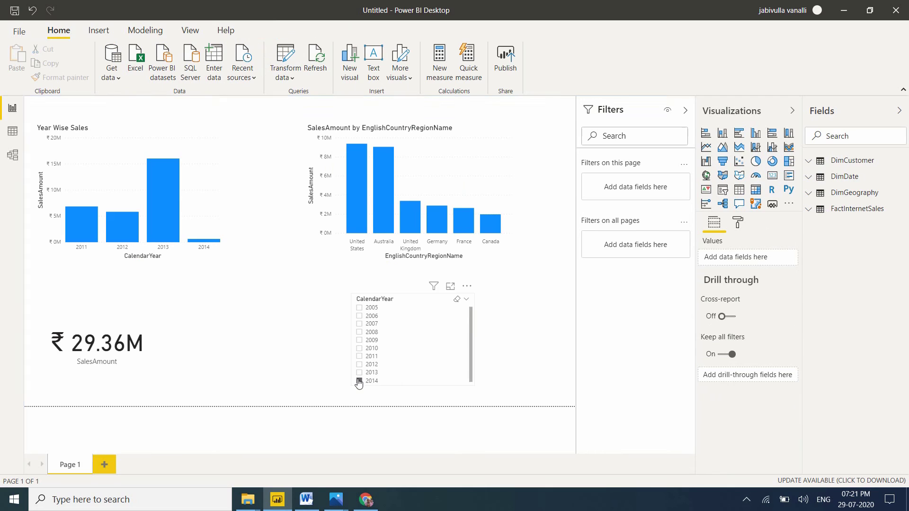
{"action": "left_click", "coordinate": [358, 383]}
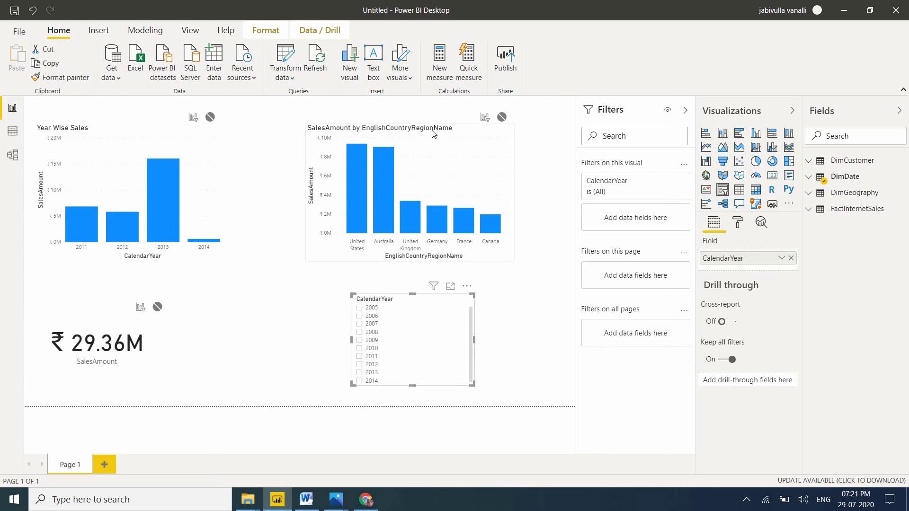
Let the year slicer filter the country chart and sales card, testing with 2014 and 2013
{"action": "left_click", "coordinate": [484, 118]}
{"action": "left_click", "coordinate": [359, 382]}
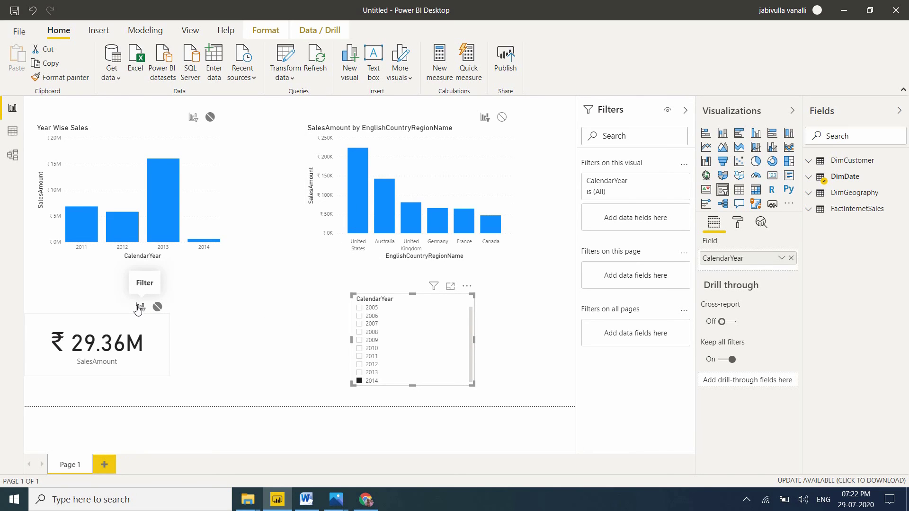
{"action": "left_click", "coordinate": [139, 308]}
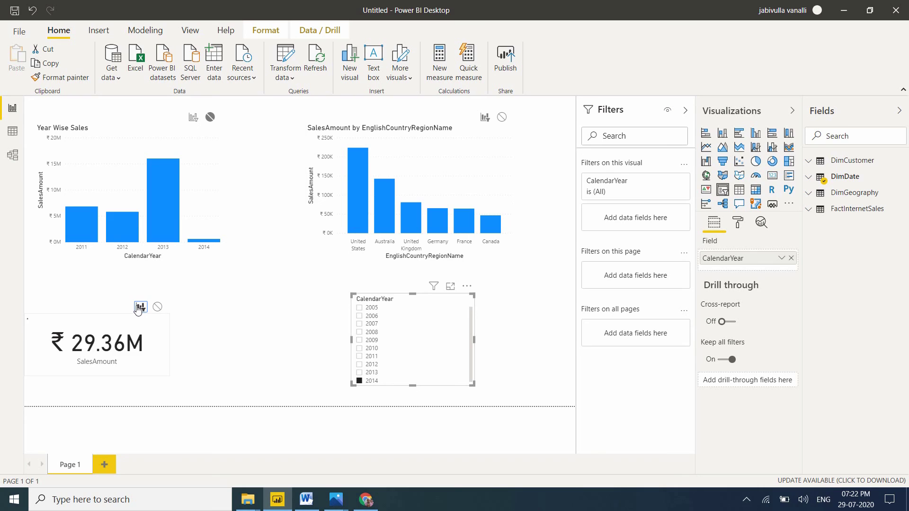
{"action": "left_click", "coordinate": [360, 373]}
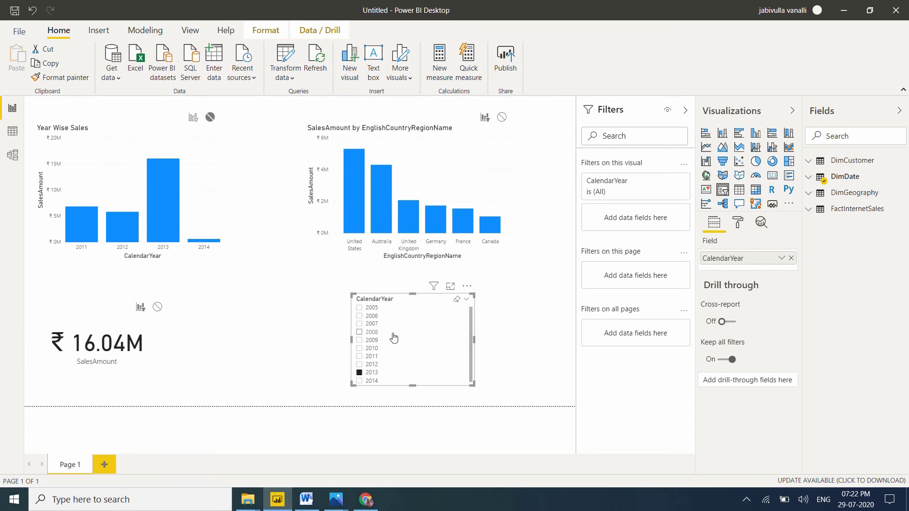
{"action": "left_click", "coordinate": [359, 374]}
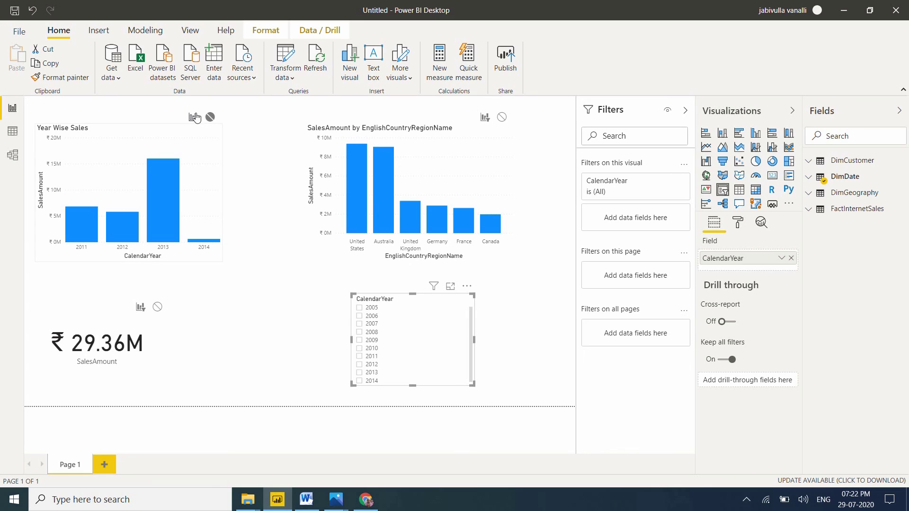
Let the slicer filter the Year Wise Sales chart, pick 2012 (₹5.84M), and check the notes
{"action": "left_click", "coordinate": [194, 117]}
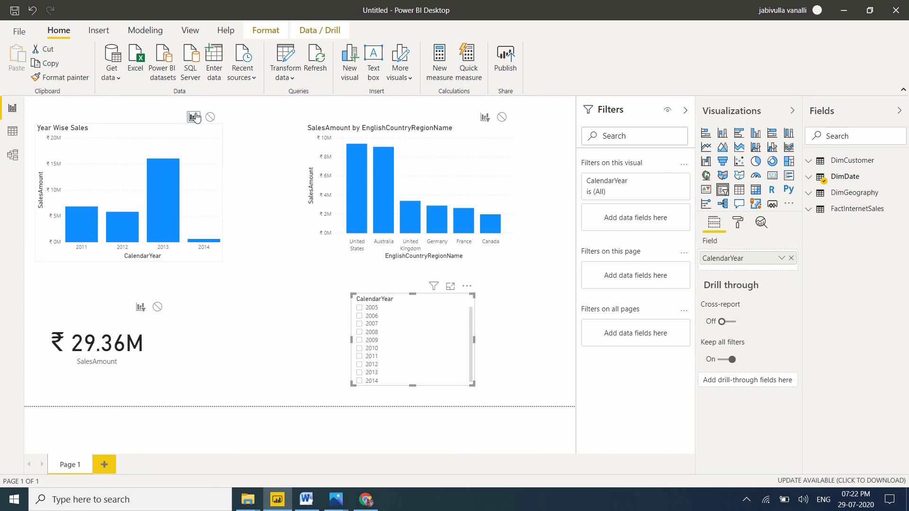
{"action": "left_click", "coordinate": [359, 373]}
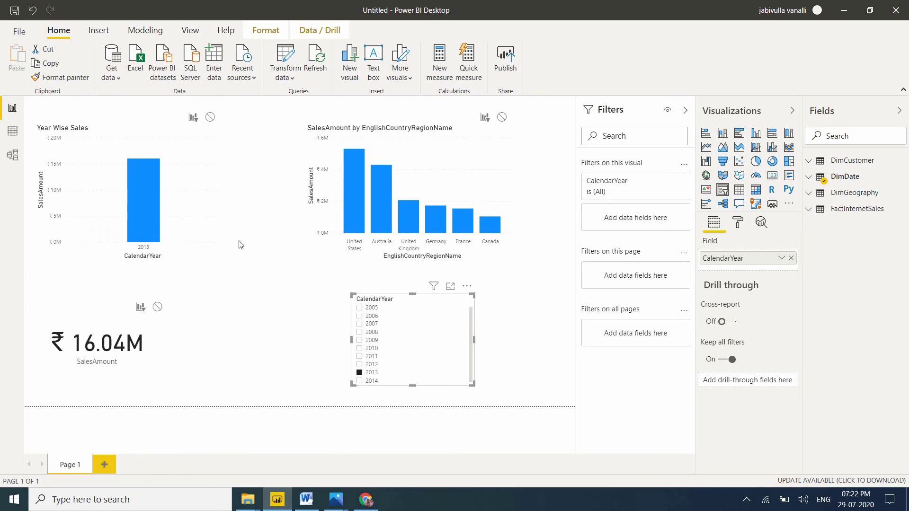
{"action": "left_click", "coordinate": [358, 365]}
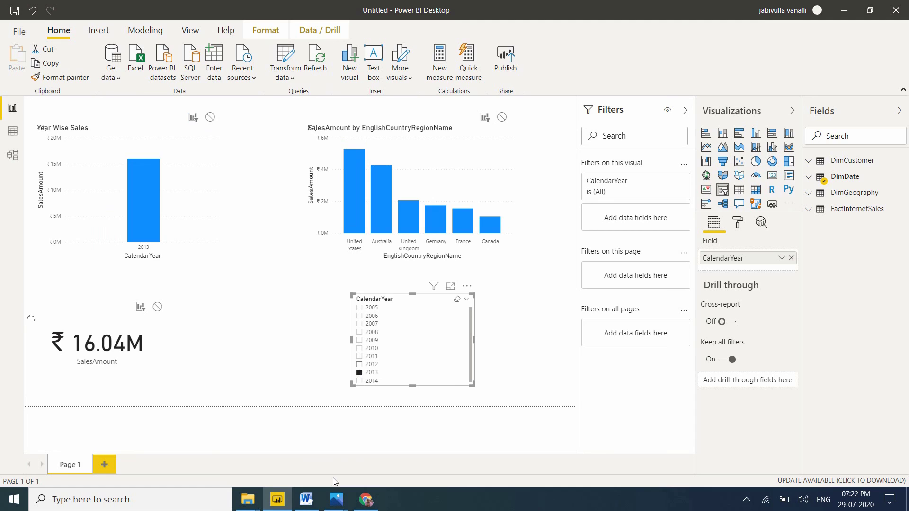
{"action": "left_click", "coordinate": [306, 502]}
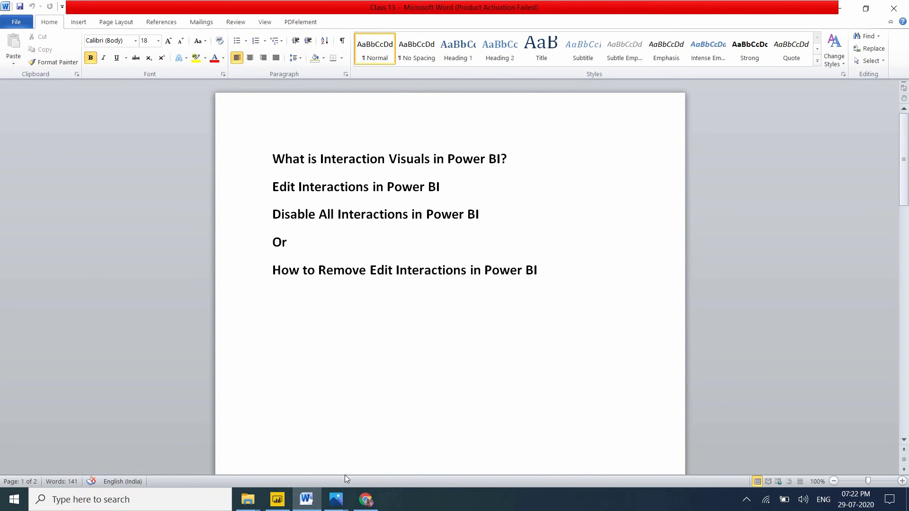
{"action": "left_click", "coordinate": [283, 490]}
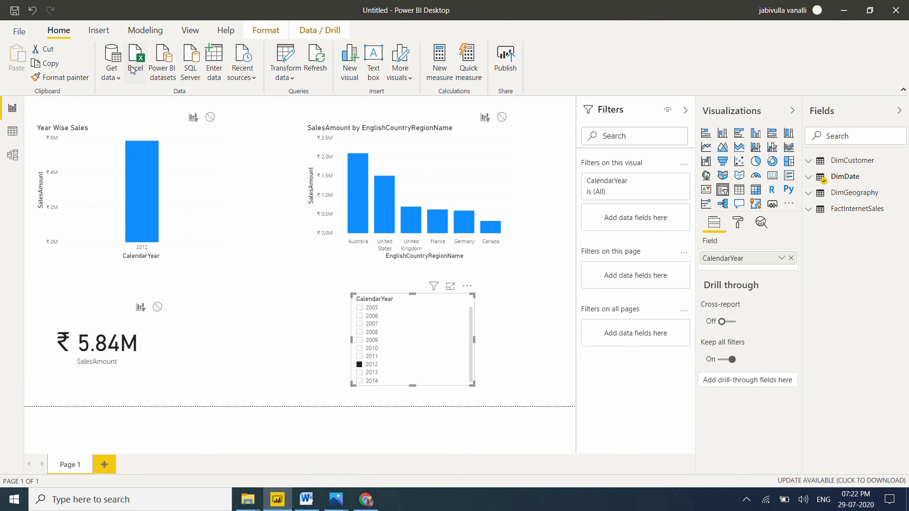
Switch off Edit interactions from the Format tab
{"action": "left_click", "coordinate": [274, 28]}
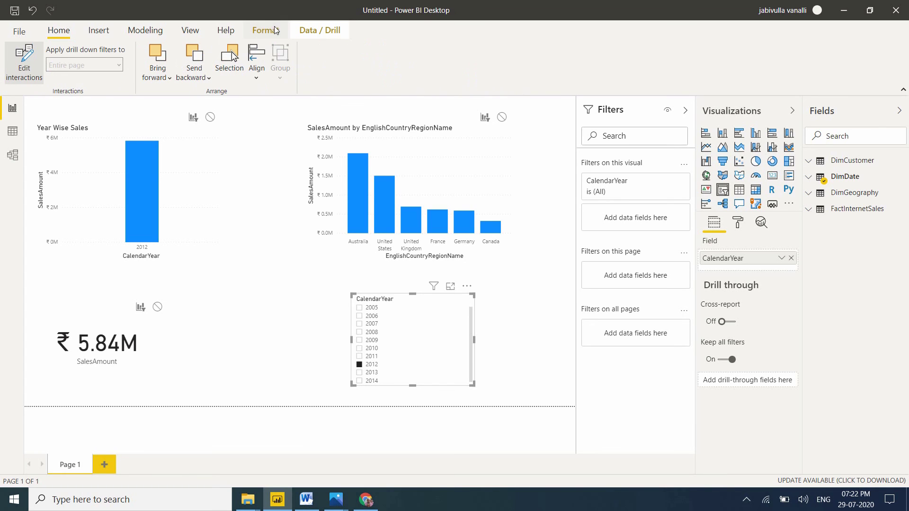
{"action": "left_click", "coordinate": [26, 62]}
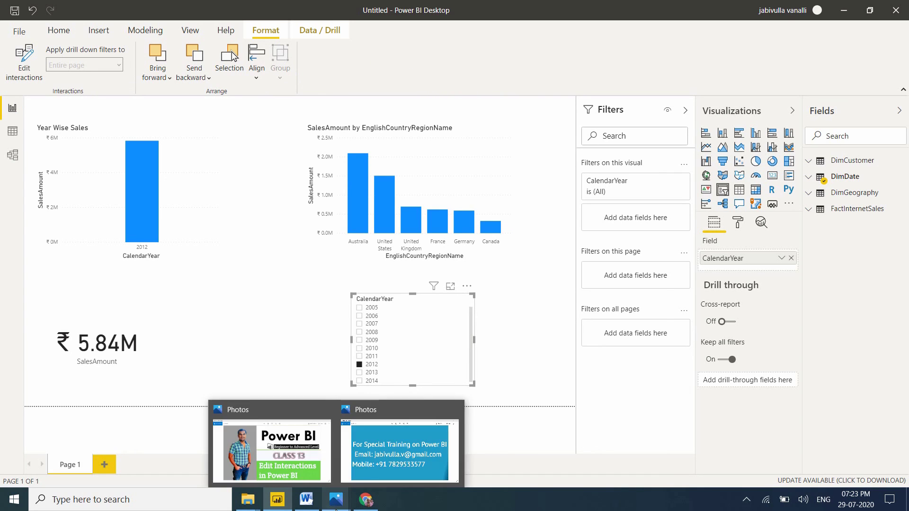
Bring the End Screen.jpg image to the front in Photos
{"action": "mouse_move", "coordinate": [336, 500]}
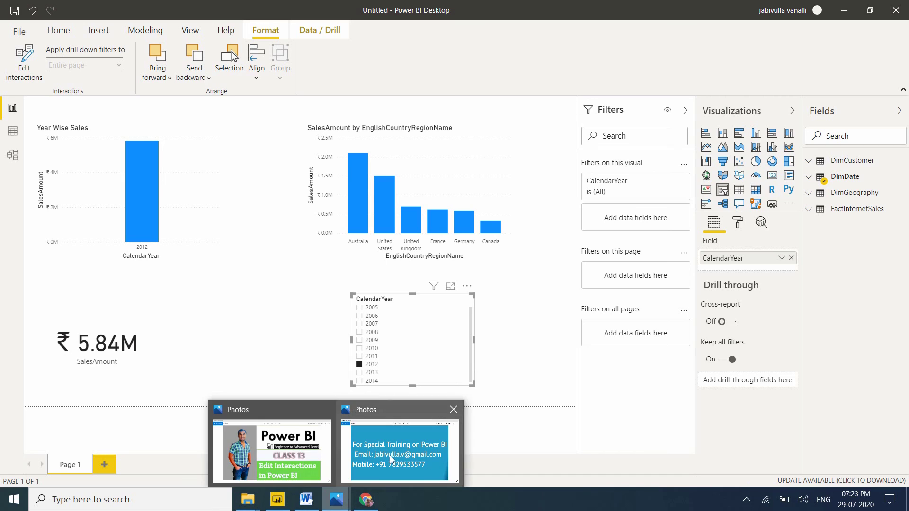
{"action": "left_click", "coordinate": [390, 456]}
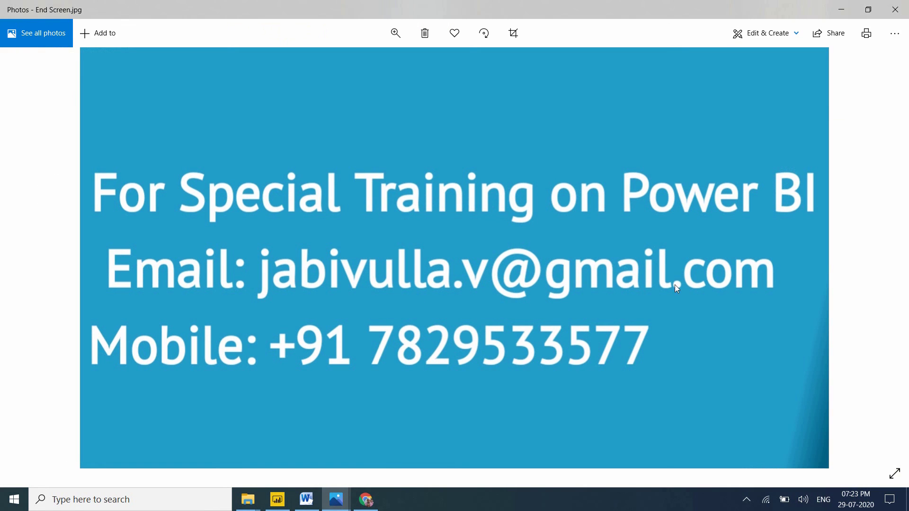